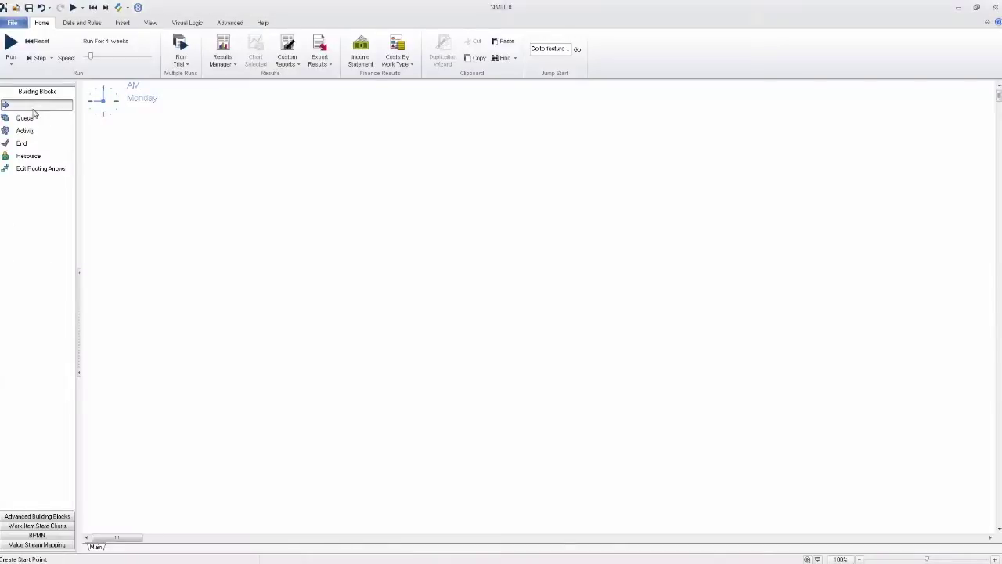
Build a Start Point → Queue → Activity 1 → End flow on the canvas
drag(32, 108, 250, 250)
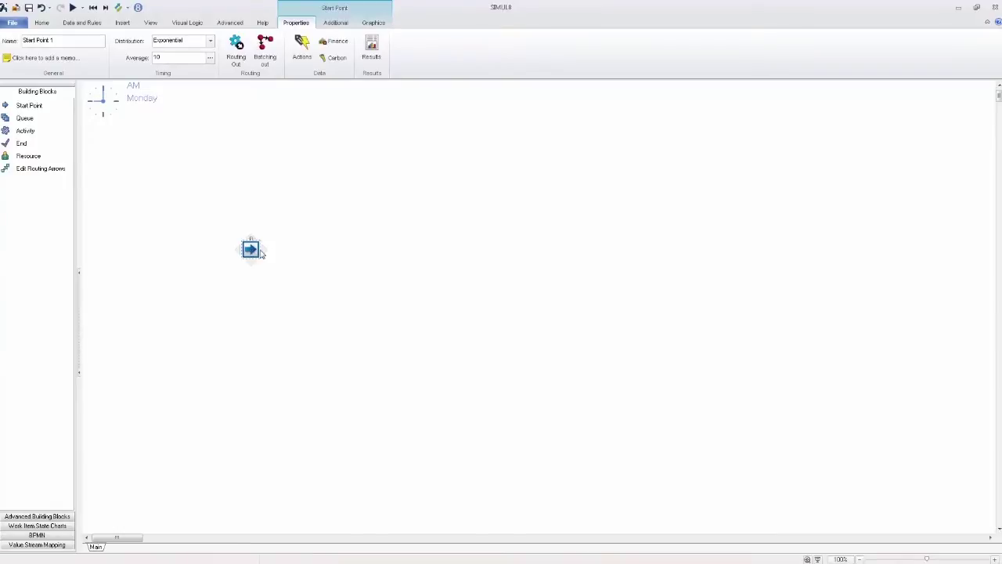
mouse_move(252, 249)
click(280, 233)
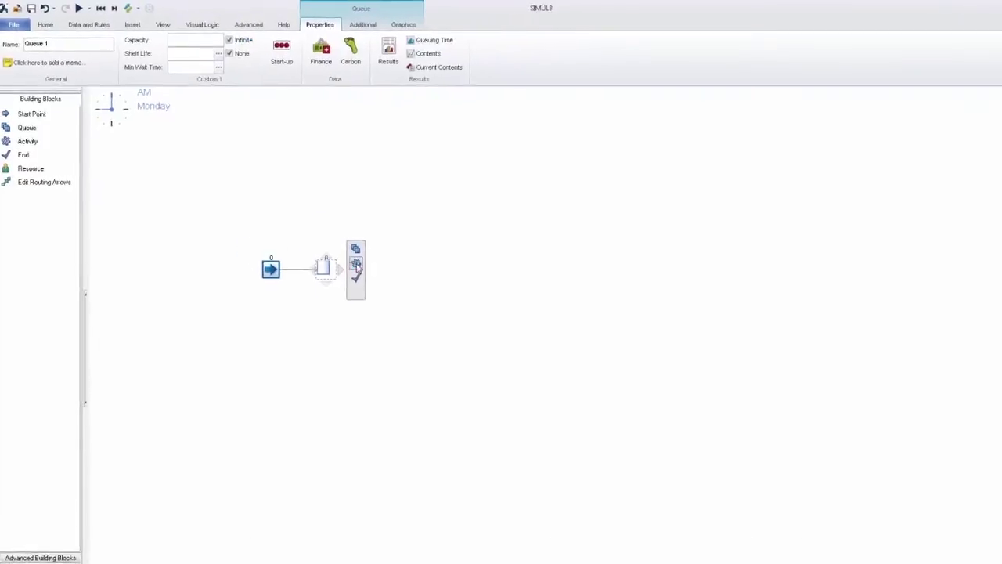
click(328, 243)
click(495, 331)
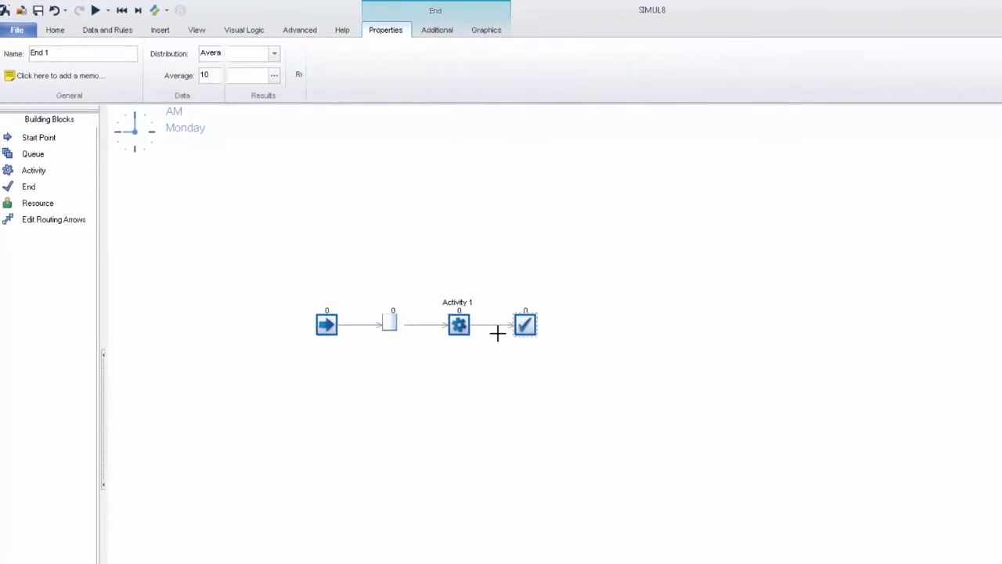
click(452, 284)
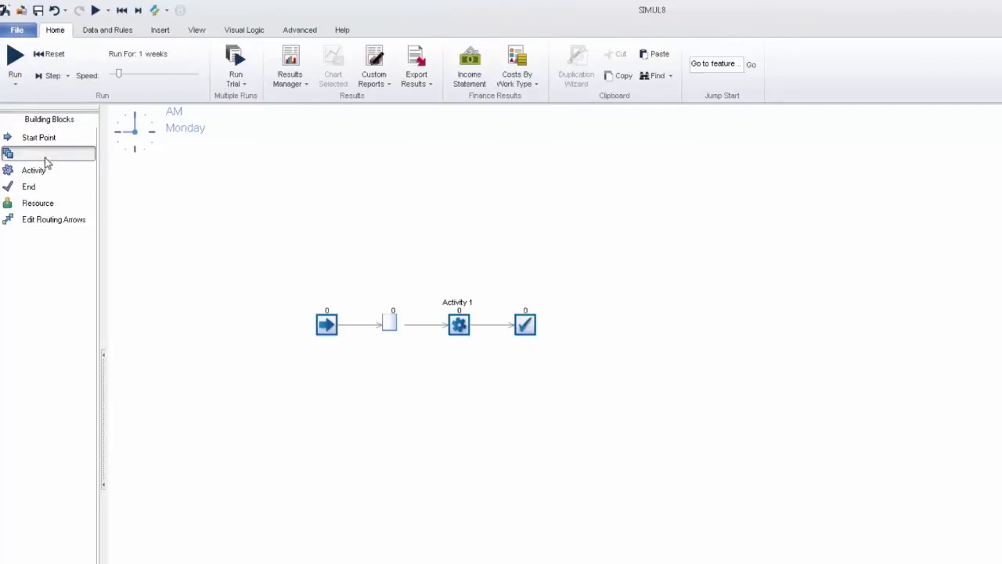
Place a second queue above Activity 1 and link it into Activity 1
click(462, 256)
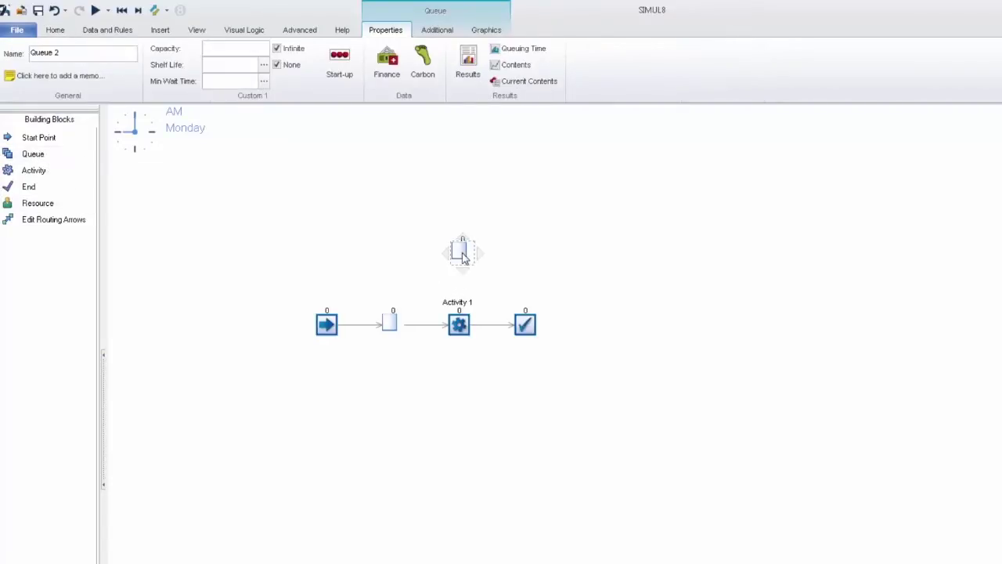
drag(459, 249, 459, 321)
click(505, 249)
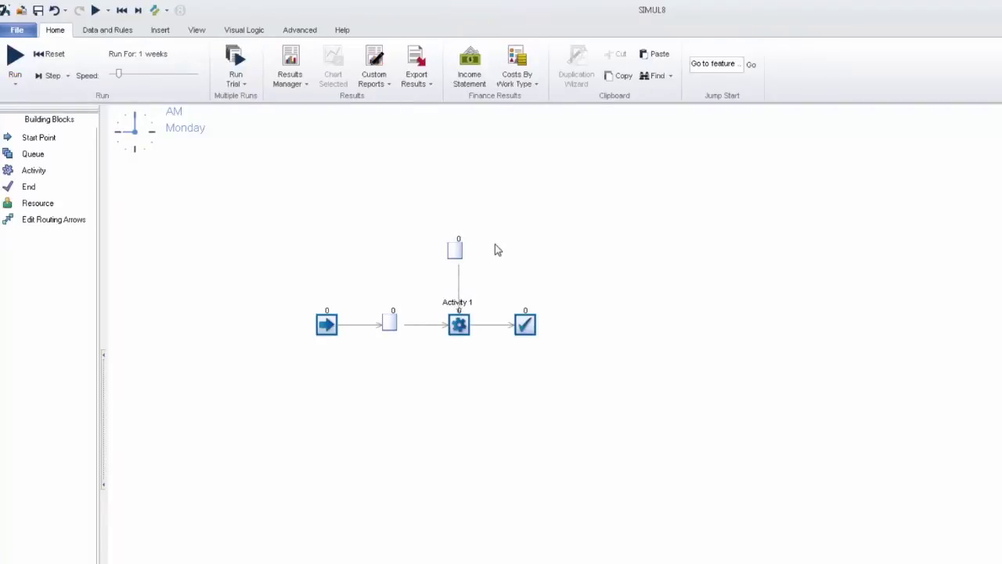
Rename Queue 2 to 'Component Storage' and give it 100 items at start-up
click(456, 250)
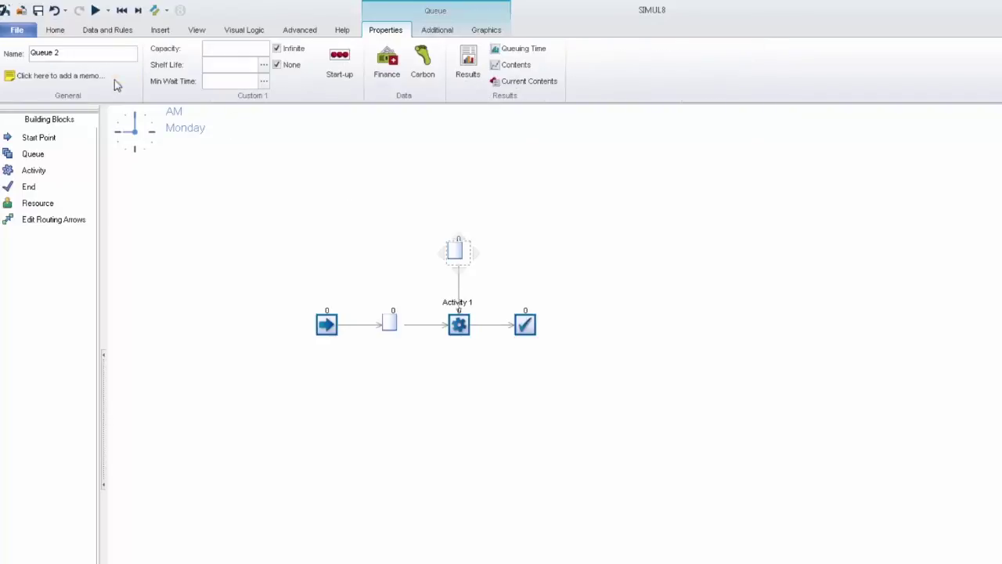
click(81, 55)
text(Component Storage)
click(347, 74)
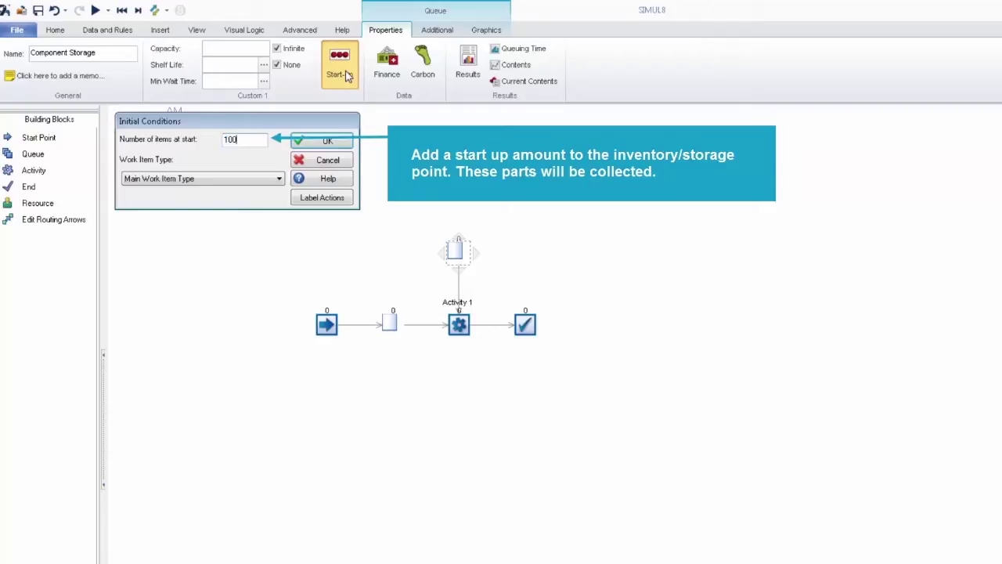
click(348, 144)
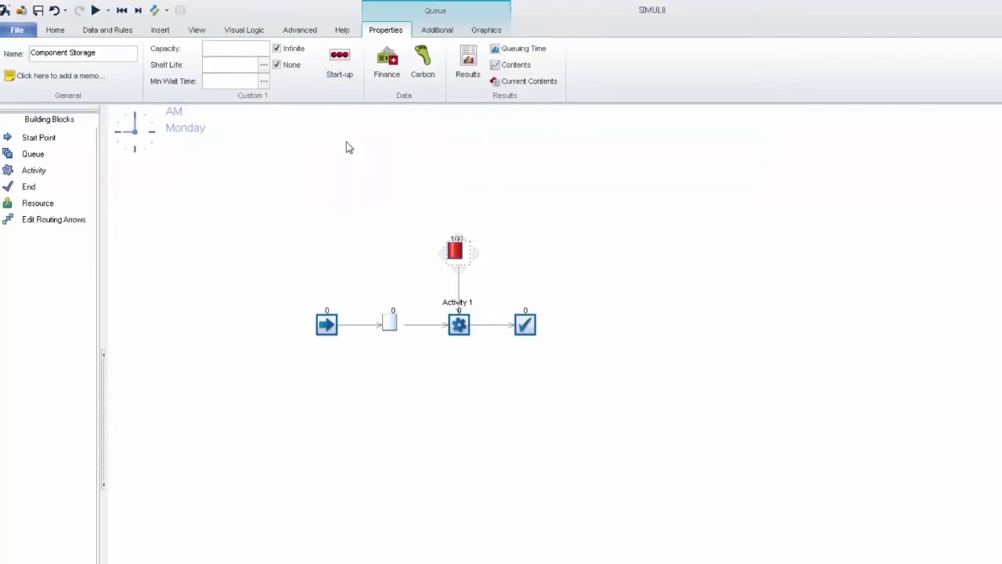
click(362, 192)
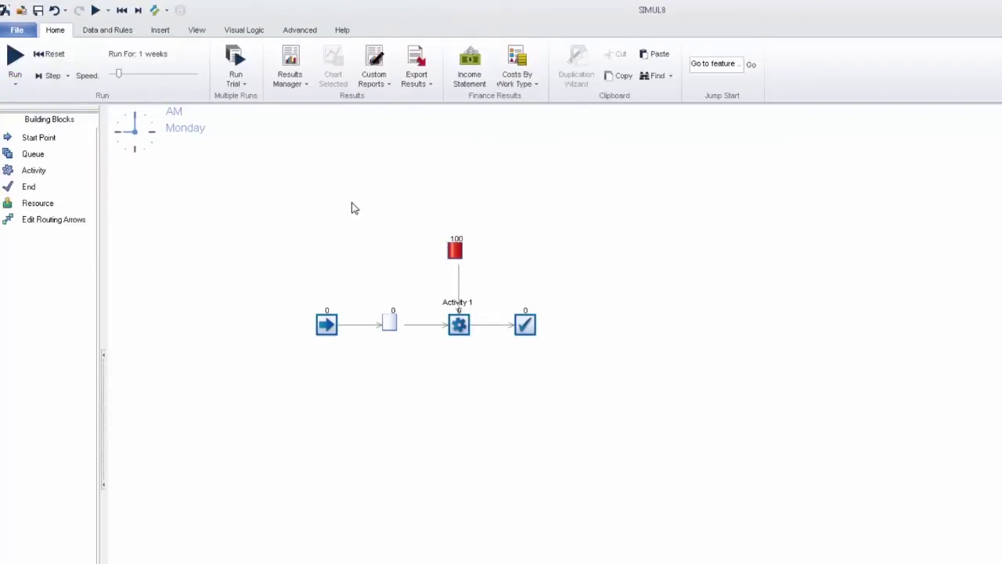
Set Activity 1's Routing In to Collect, with amounts from Label / Sheet
click(458, 329)
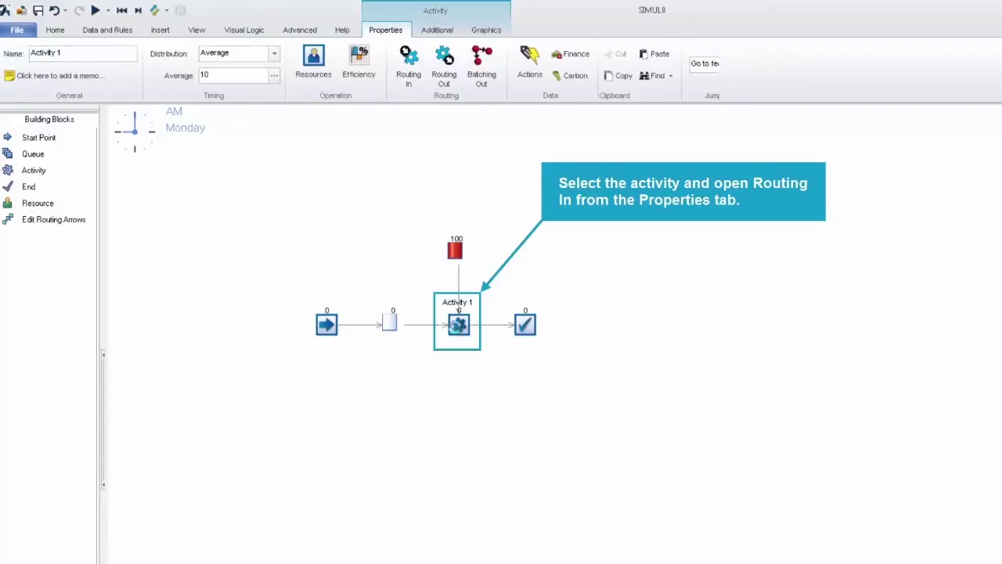
click(408, 71)
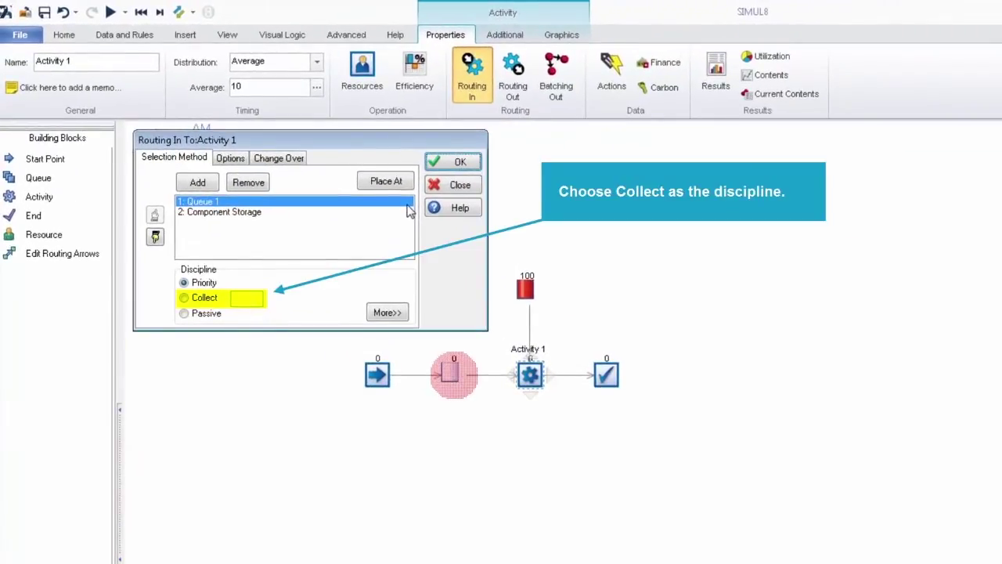
click(185, 298)
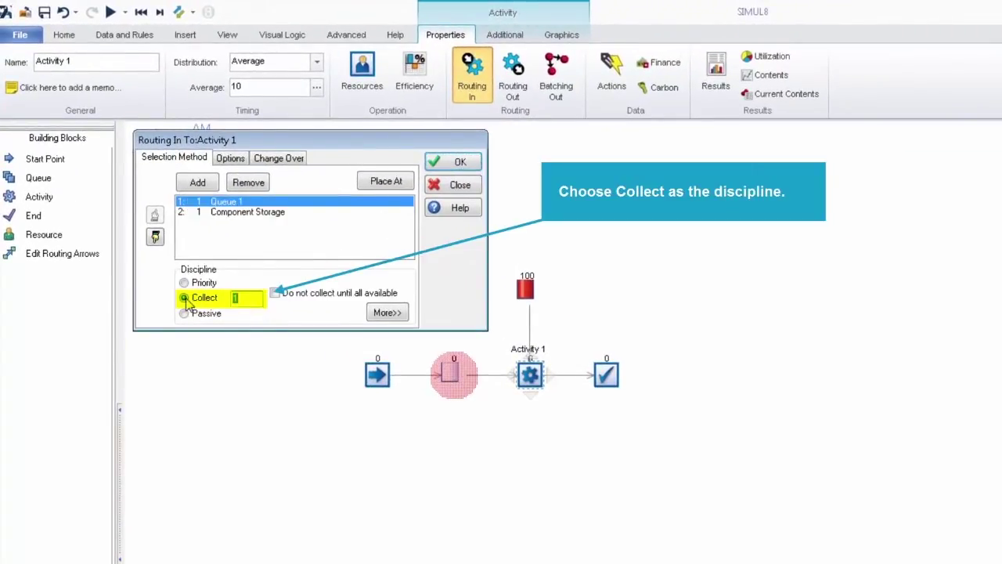
click(387, 313)
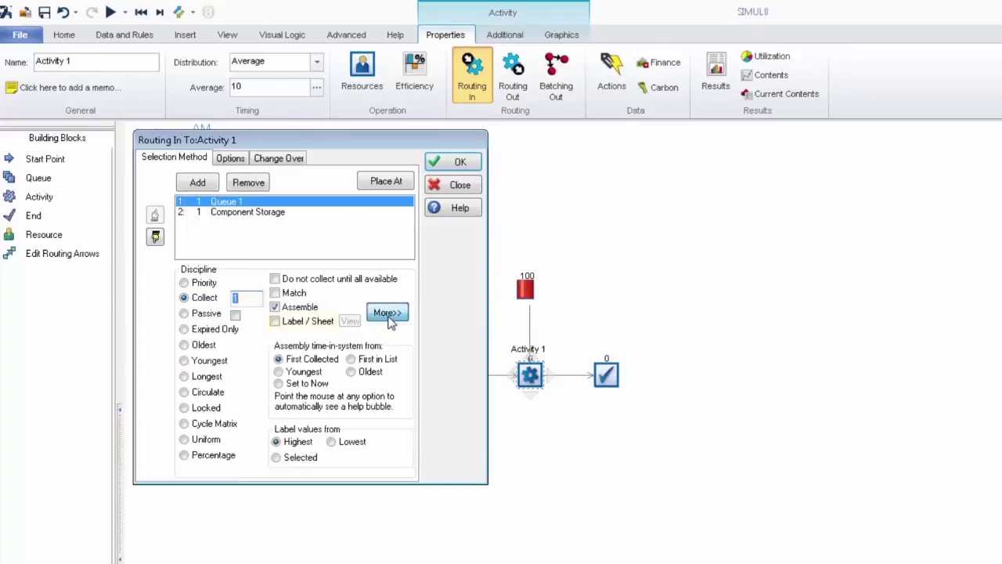
click(275, 322)
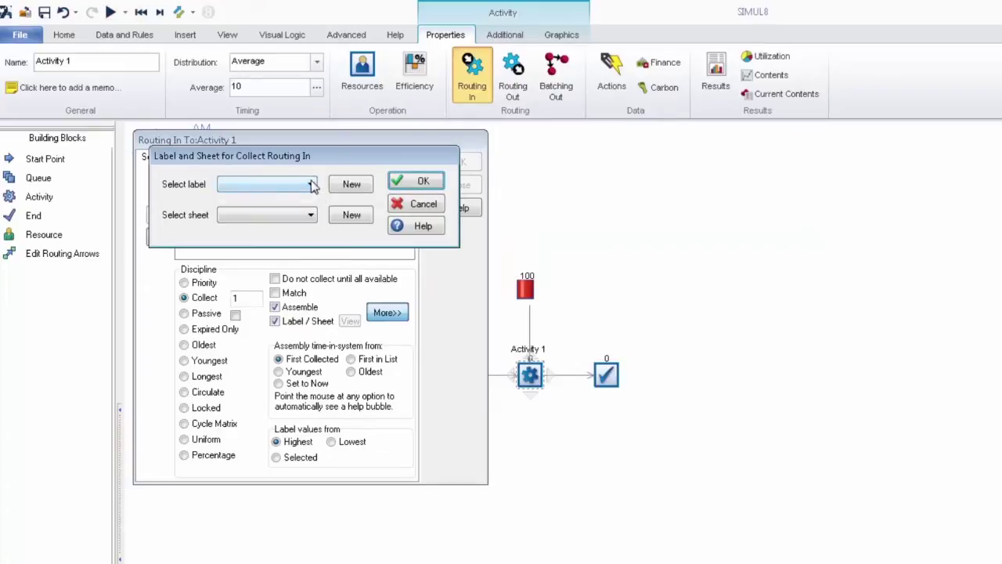
Create label lbl_ProductType and spreadsheet ss_ComponentMix for the collection amounts
click(354, 185)
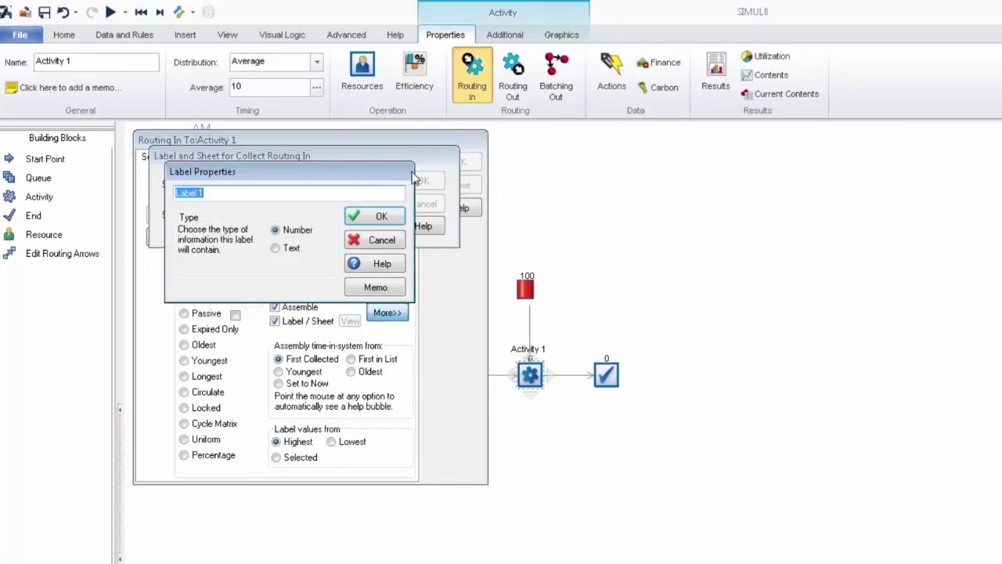
text(lbl_ProductType)
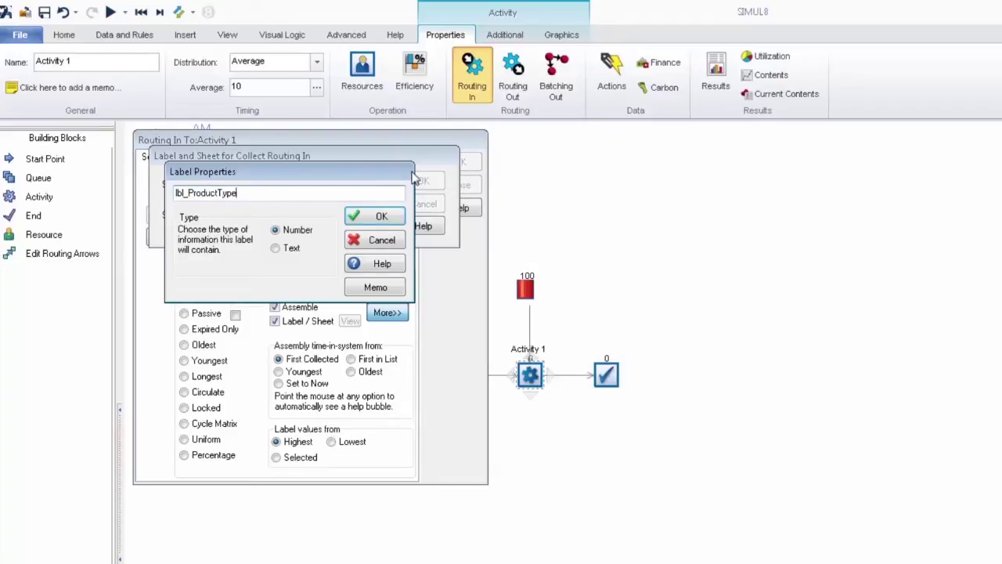
click(374, 217)
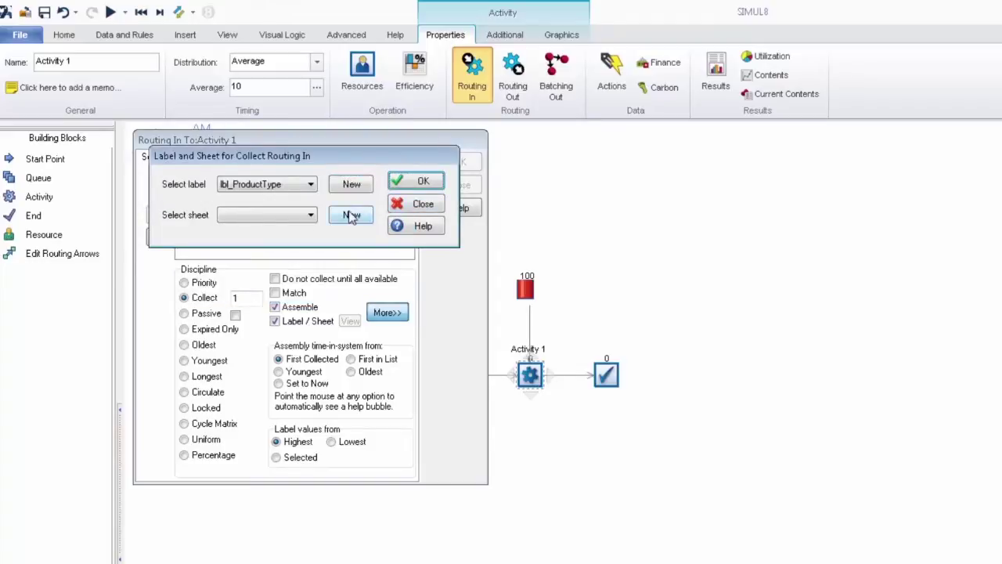
click(350, 216)
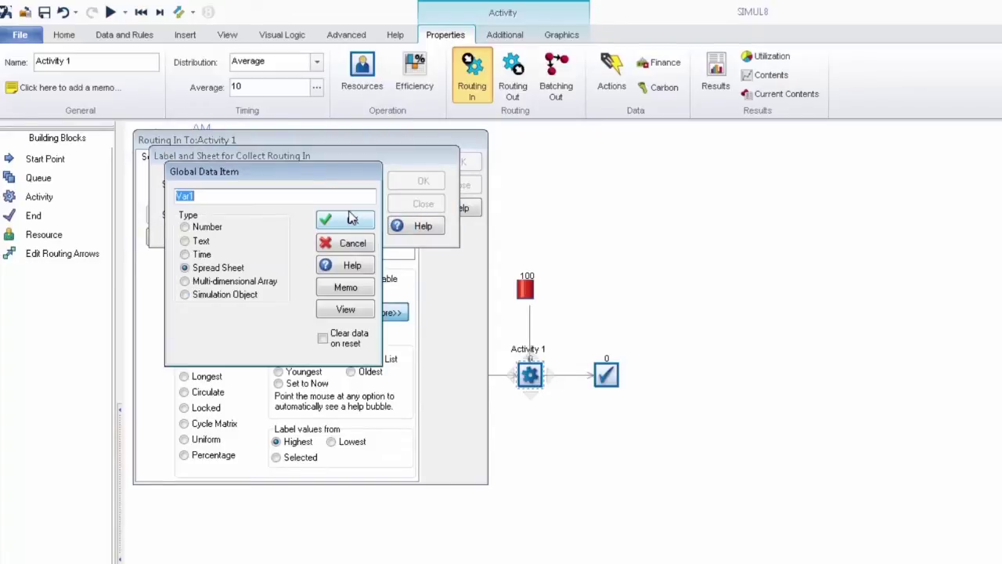
text(ss_ComponentMix)
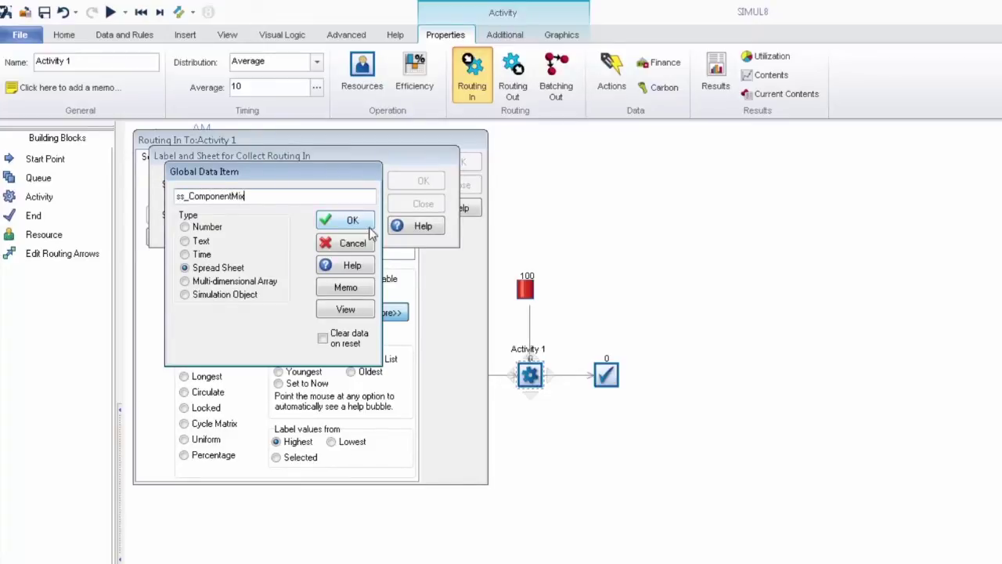
click(352, 221)
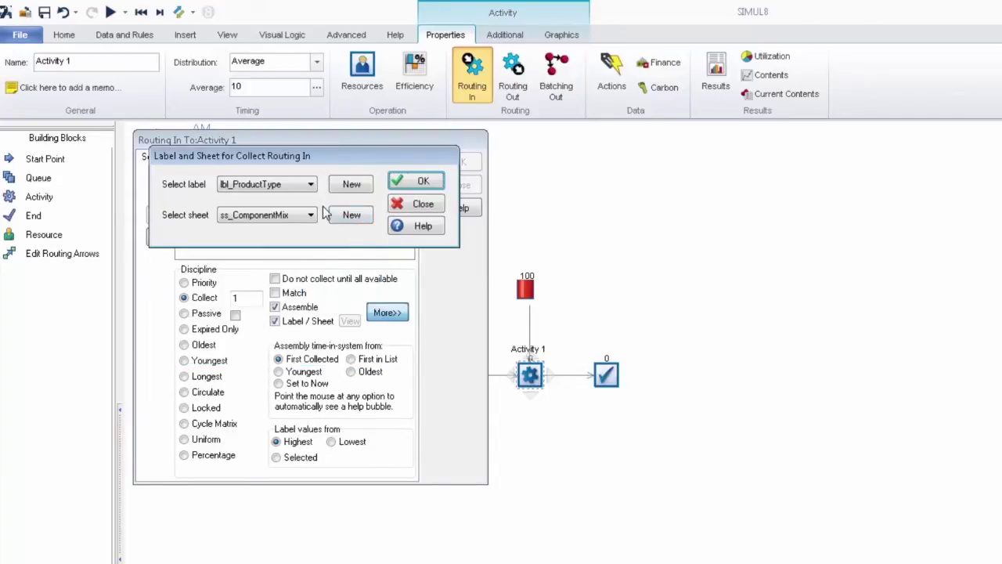
click(417, 184)
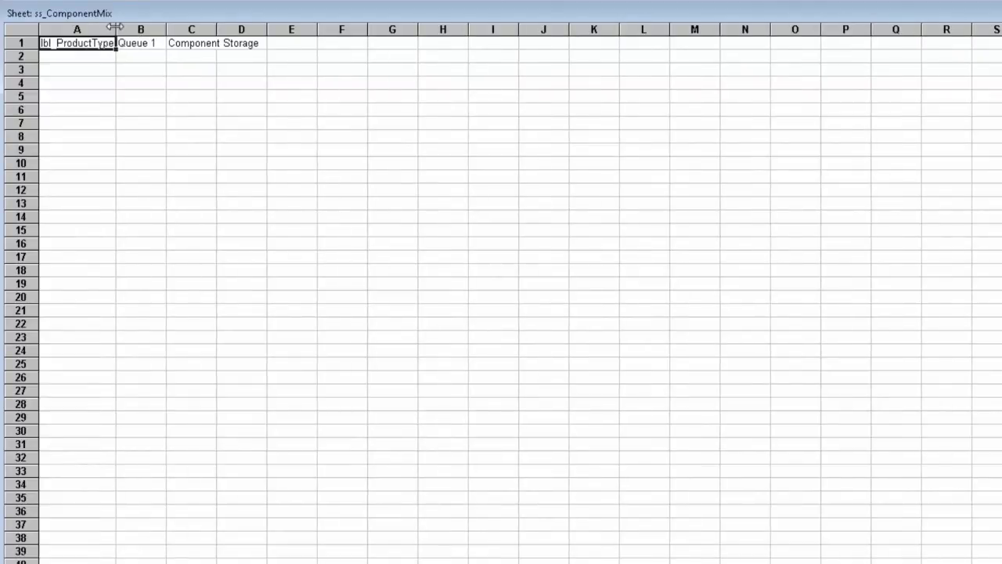
Enter product types 1, 2, 3 in column A with a Queue 1 amount of 1 each
click(94, 55)
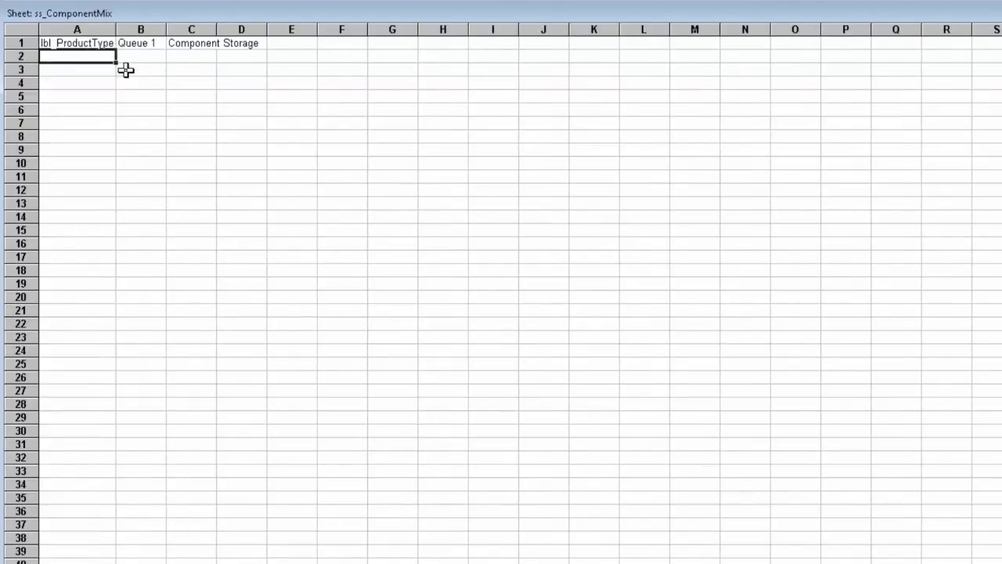
text(1)
key(Return)
text(2)
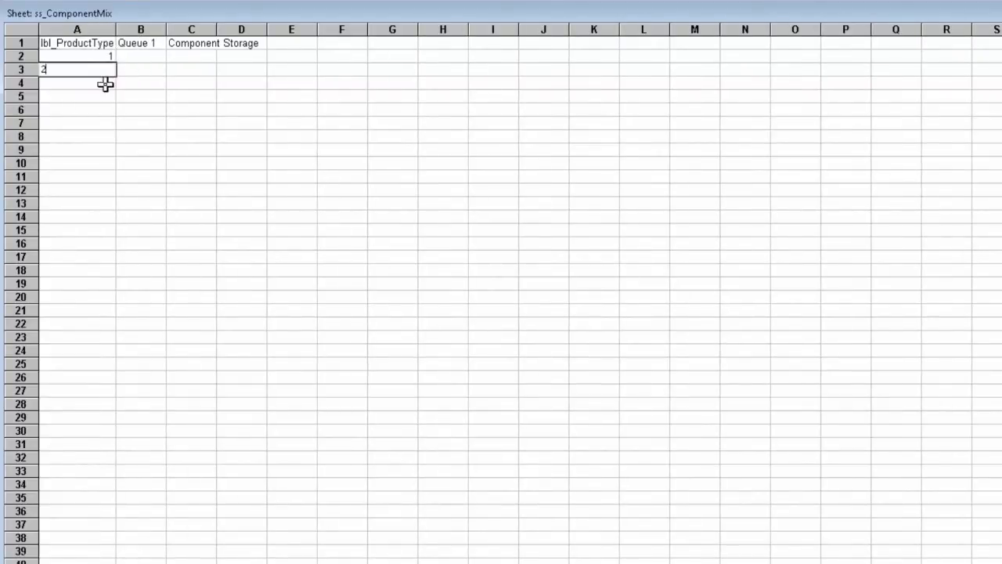
key(Return)
text(3)
click(146, 60)
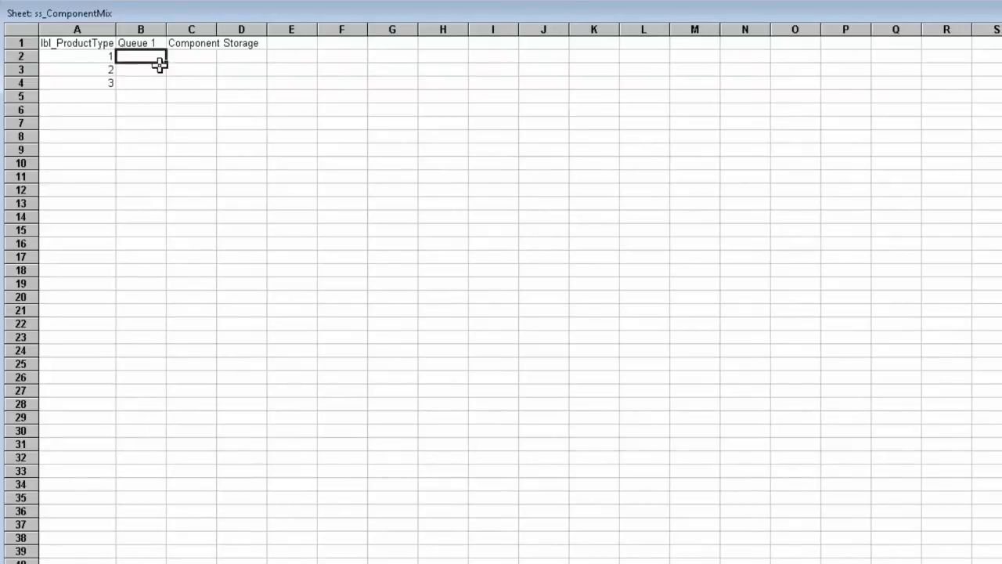
text(1)
key(Return)
text(1)
key(Return)
text(1)
Enter Component Storage amounts 5, 10 and 15 in cells C2:C4
click(193, 62)
text(5)
click(192, 68)
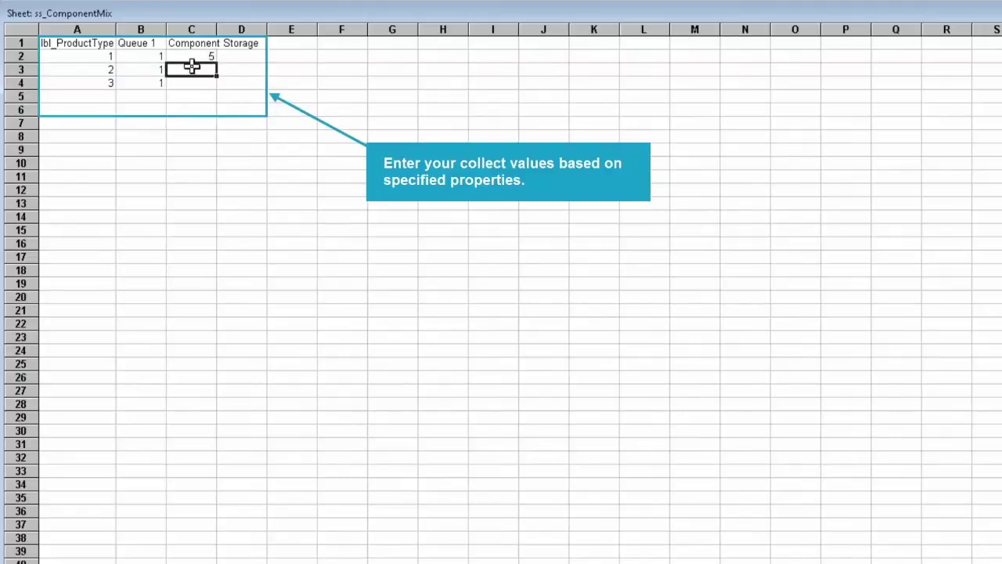
text(10)
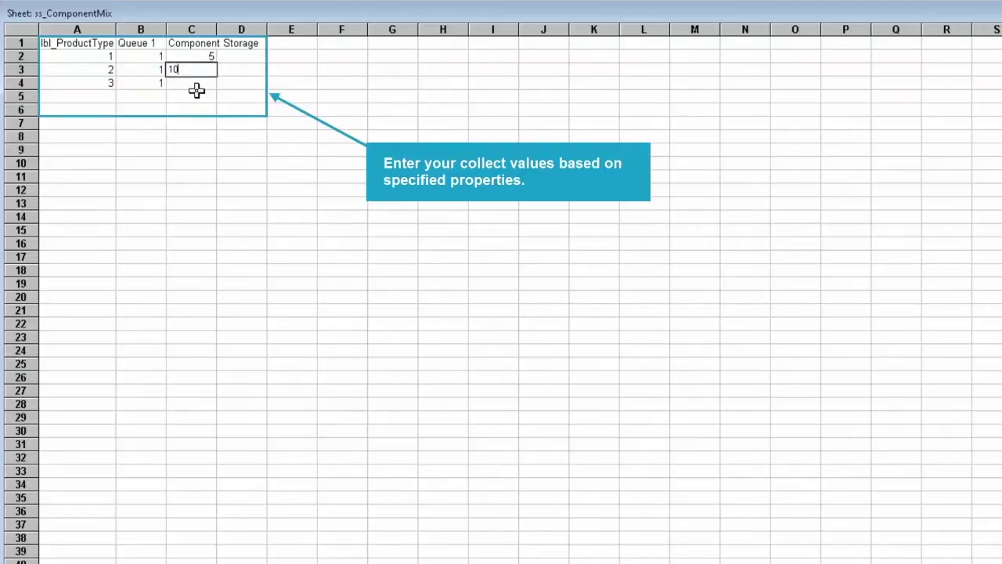
click(195, 84)
text(15)
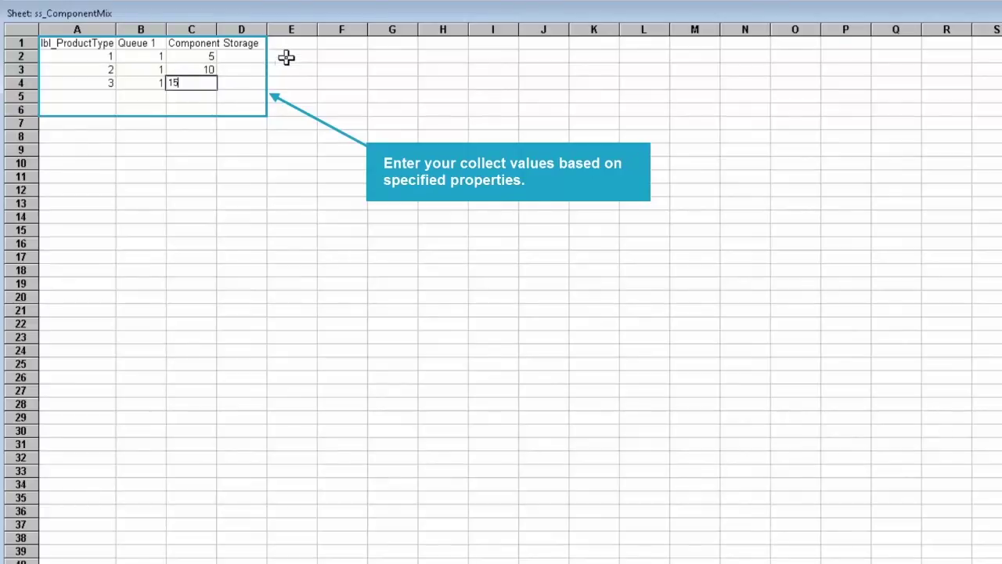
click(283, 44)
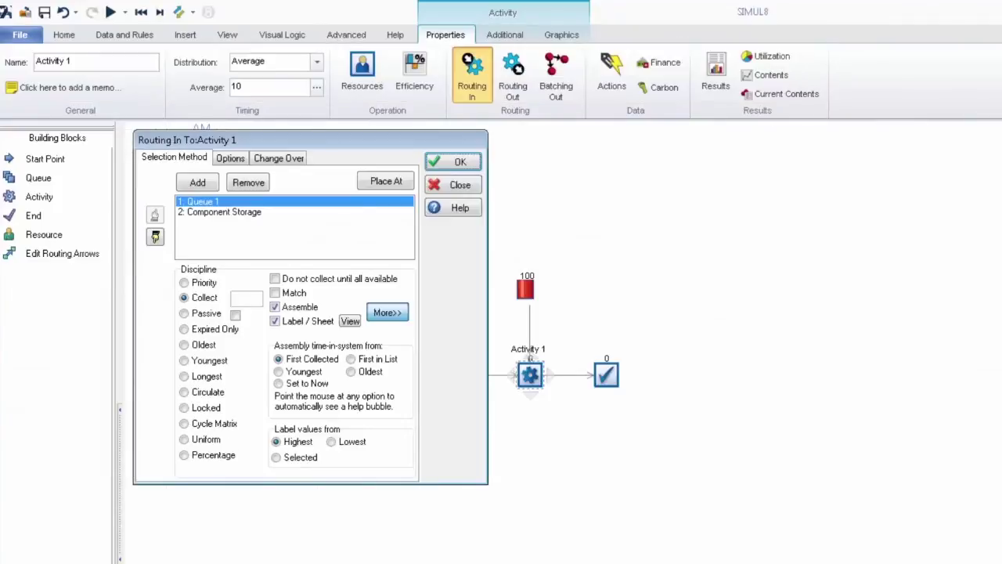
Apply Activity 1's routing, then add lbl_ProductType to Start Point 1's arrival actions
click(458, 163)
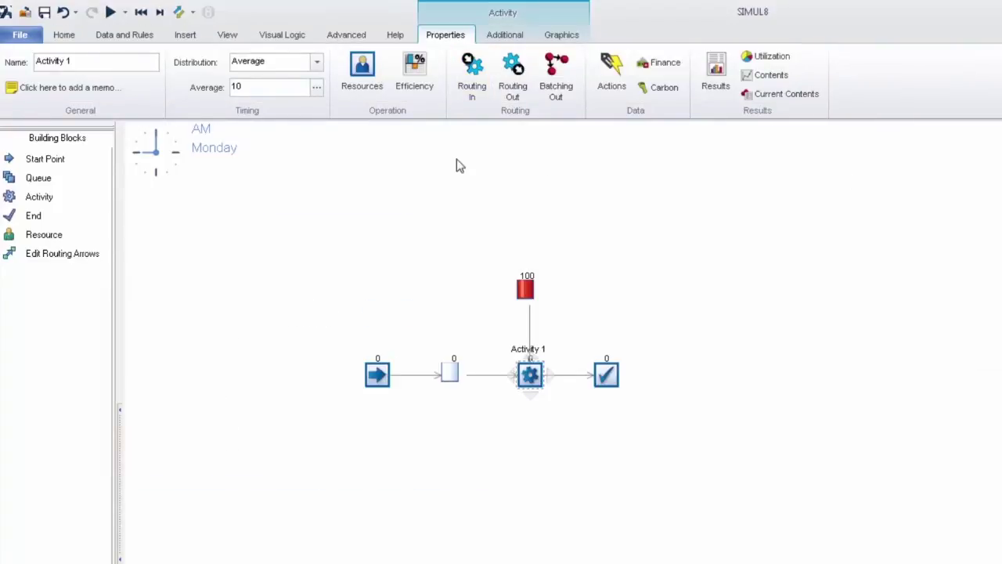
click(375, 370)
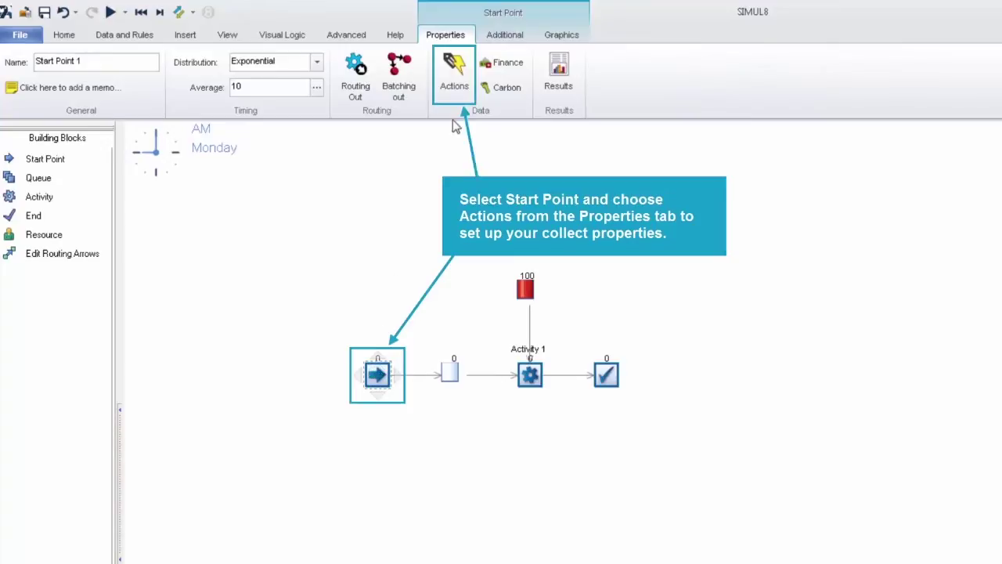
click(463, 88)
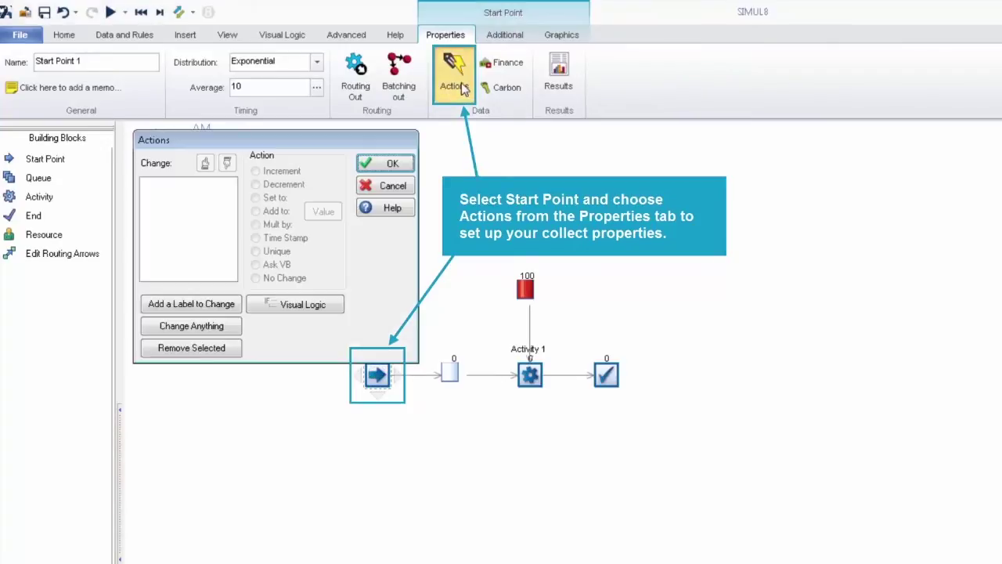
click(192, 303)
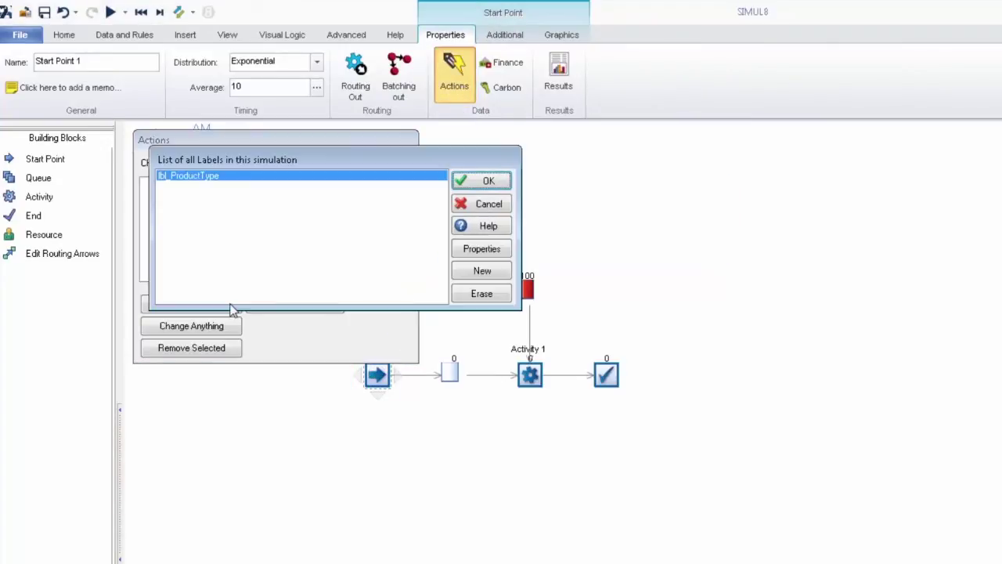
click(489, 181)
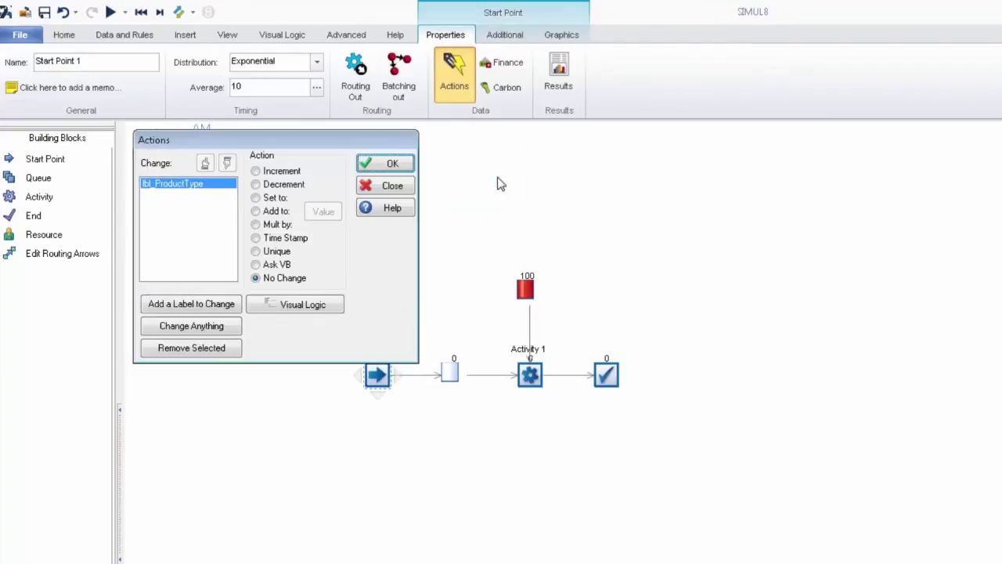
Set lbl_ProductType to a Rounded Uniform distribution from 1 to 3
click(255, 198)
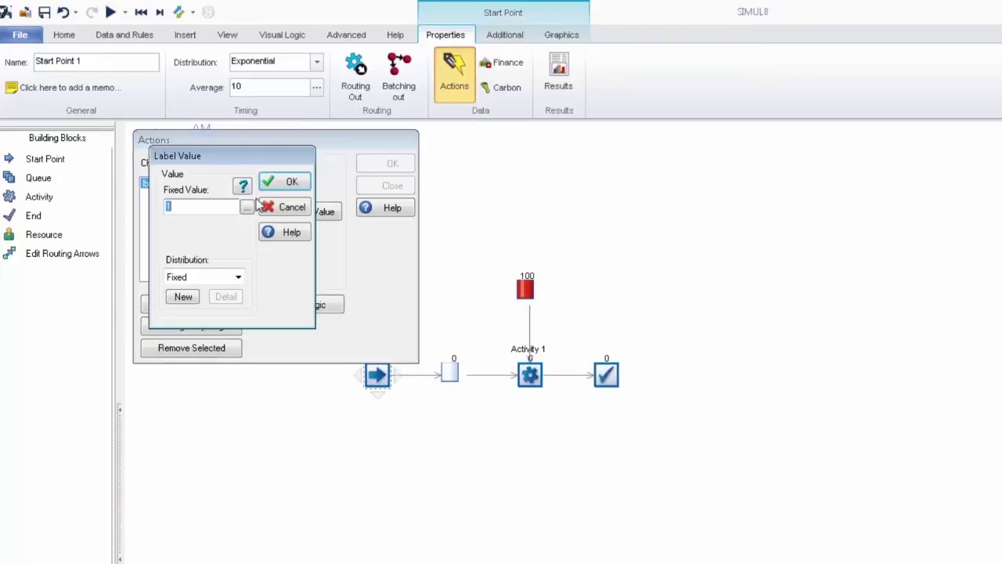
click(239, 279)
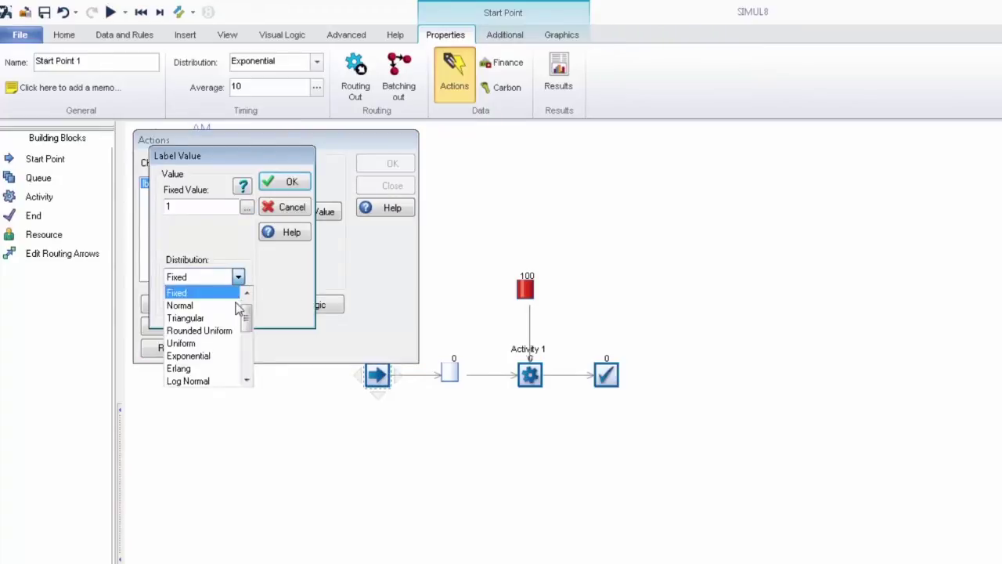
click(231, 331)
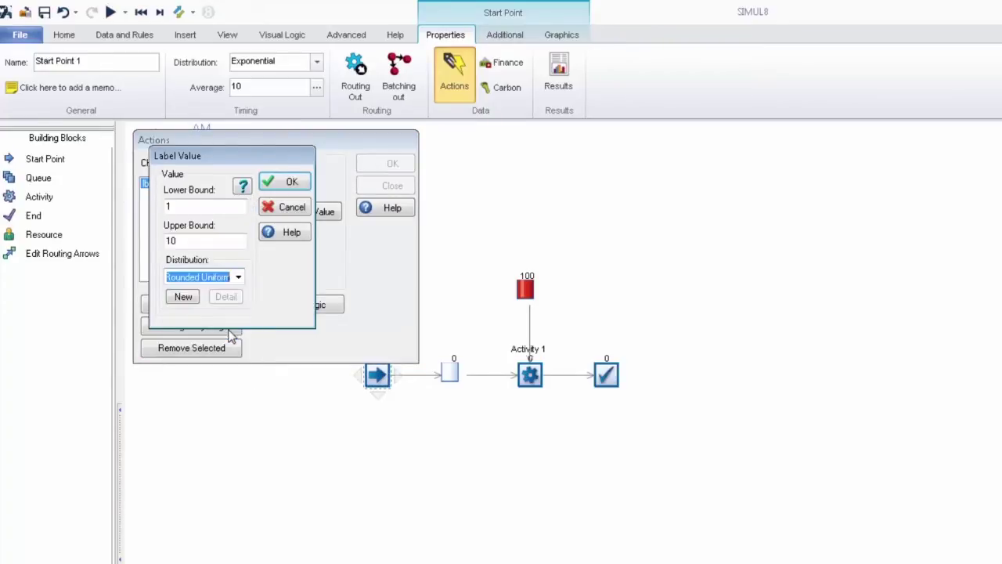
click(217, 245)
drag(196, 245, 161, 243)
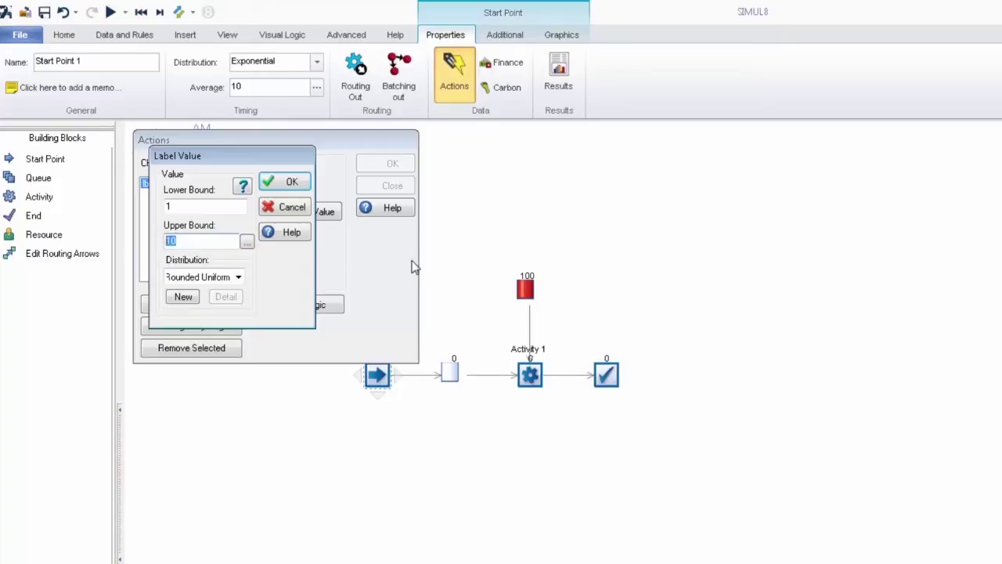
text(3)
click(295, 182)
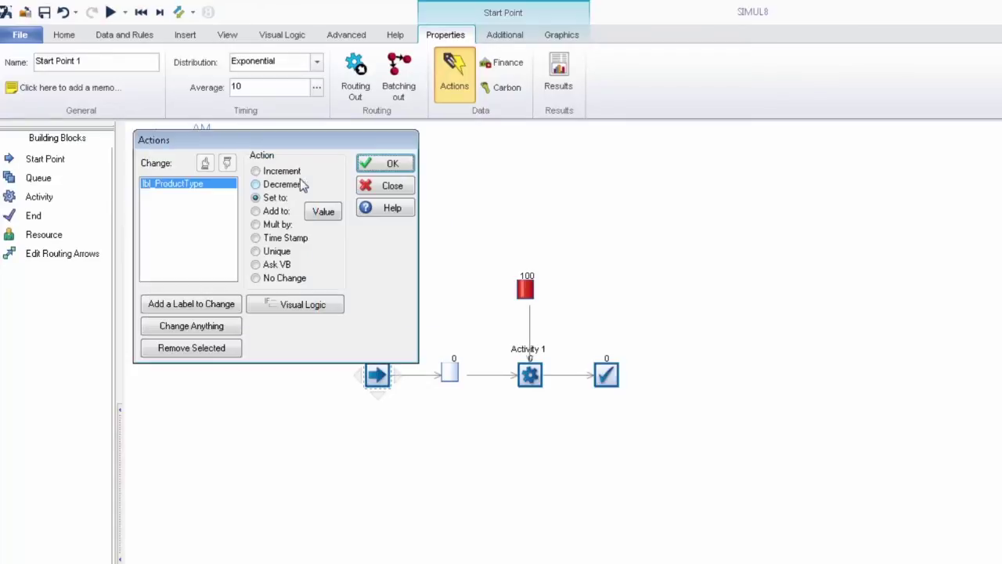
click(378, 165)
click(405, 304)
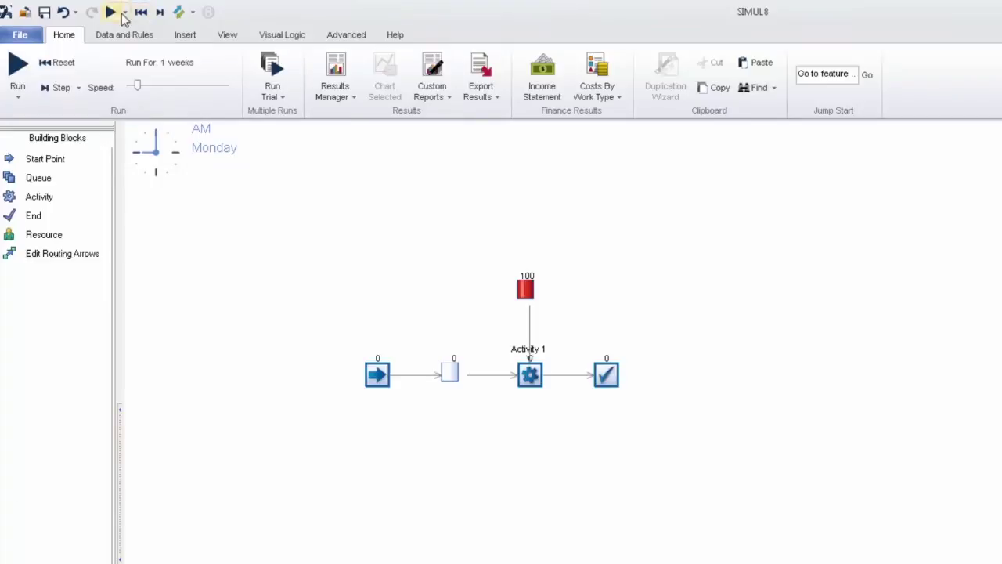
click(110, 12)
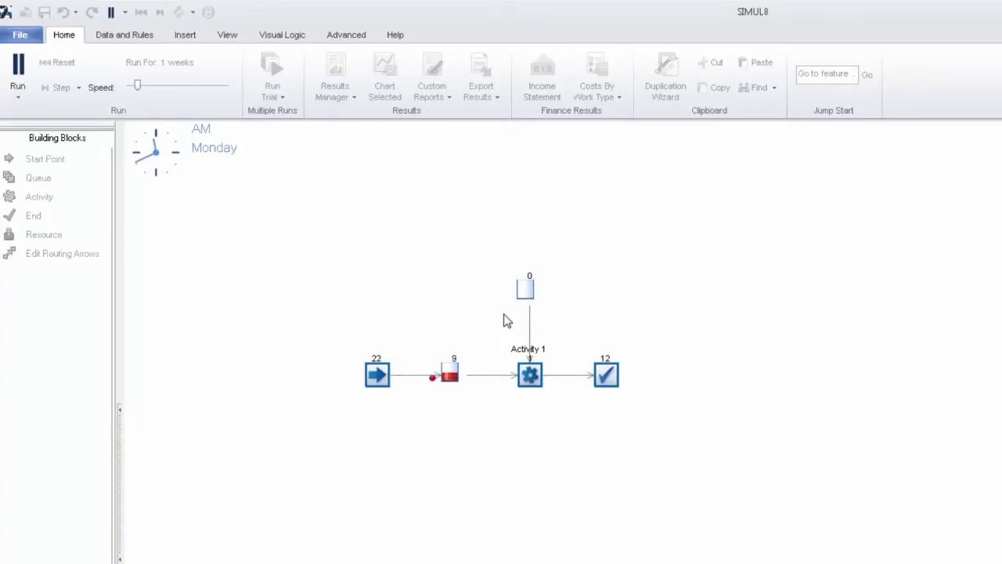
click(17, 66)
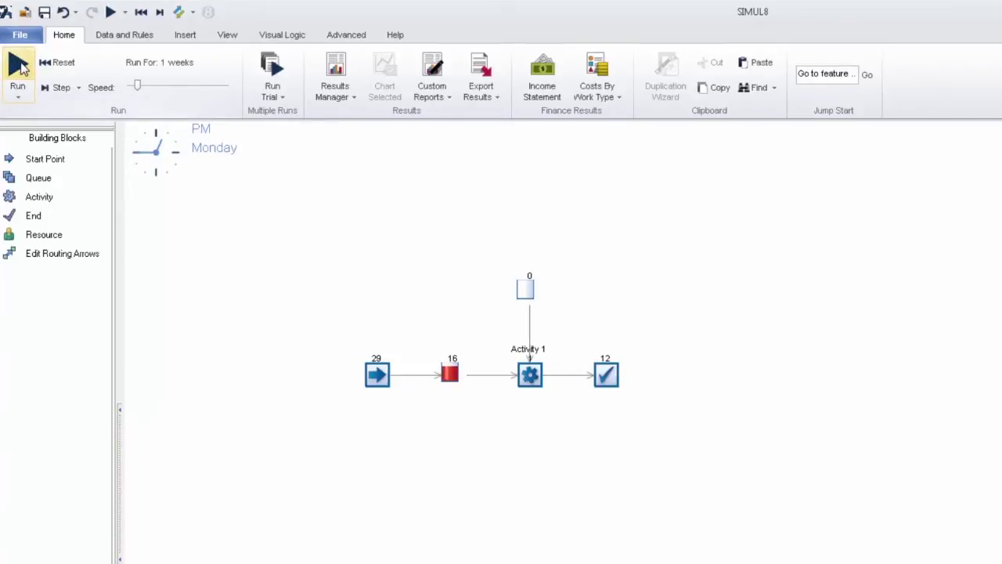
click(143, 17)
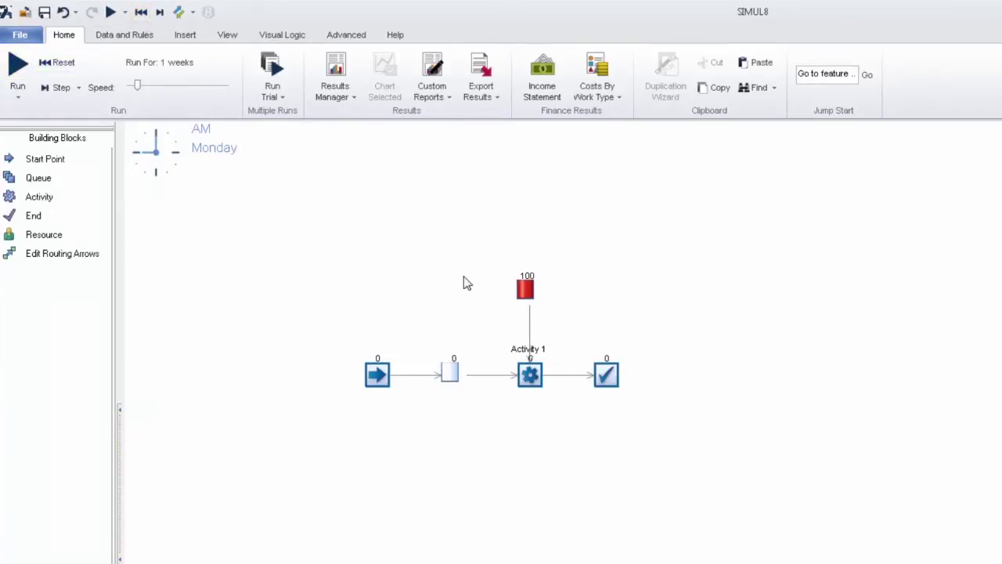
click(161, 14)
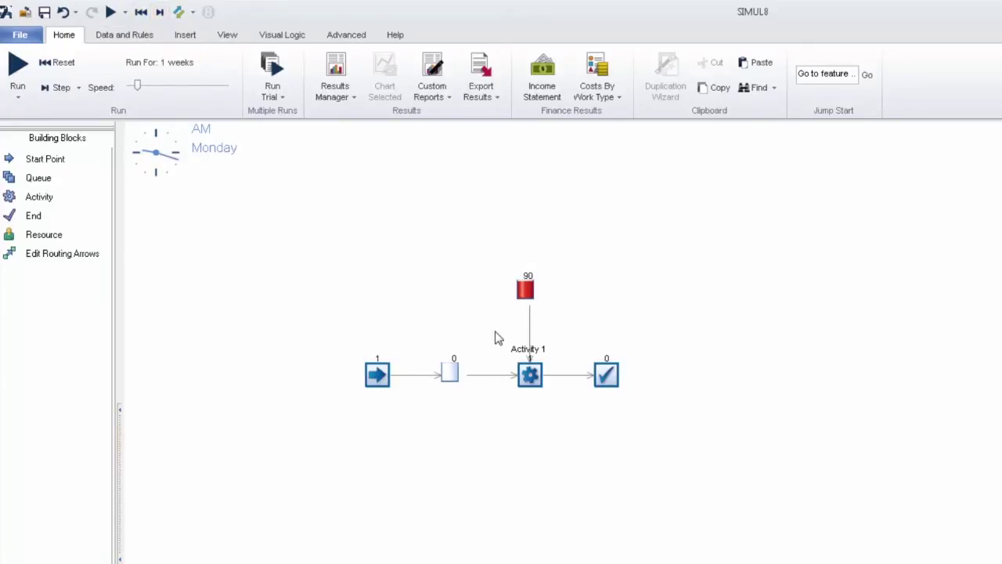
click(531, 375)
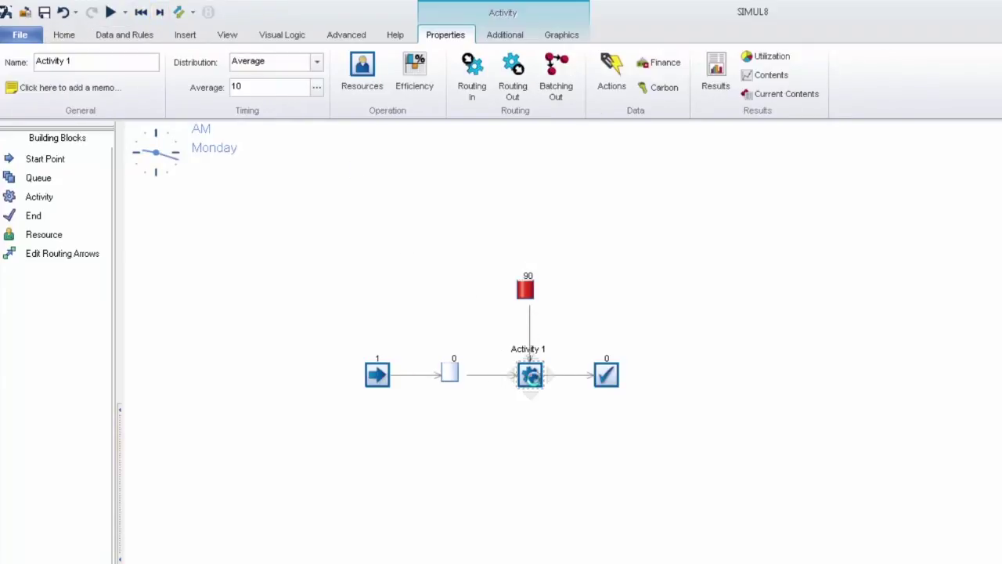
click(800, 97)
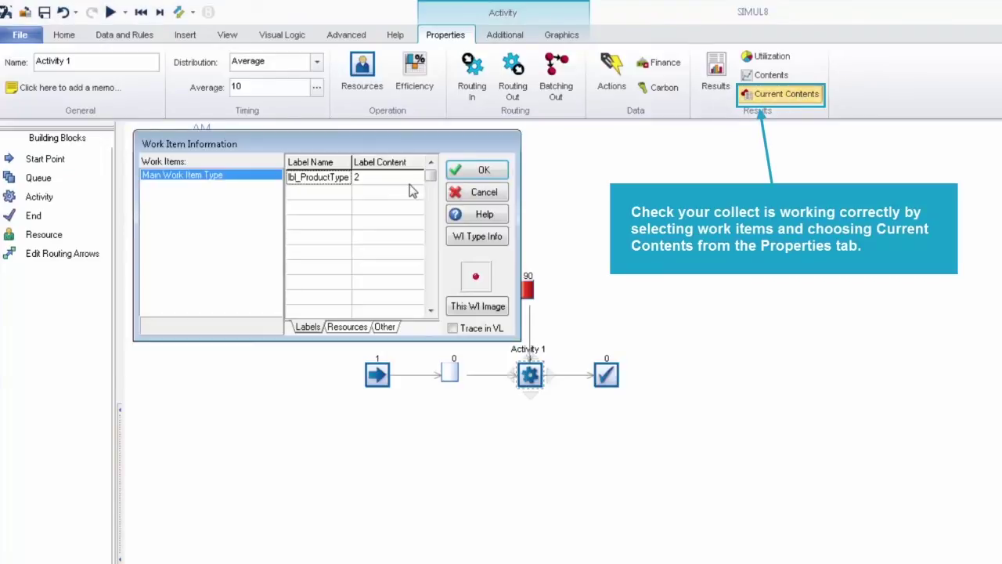
click(479, 170)
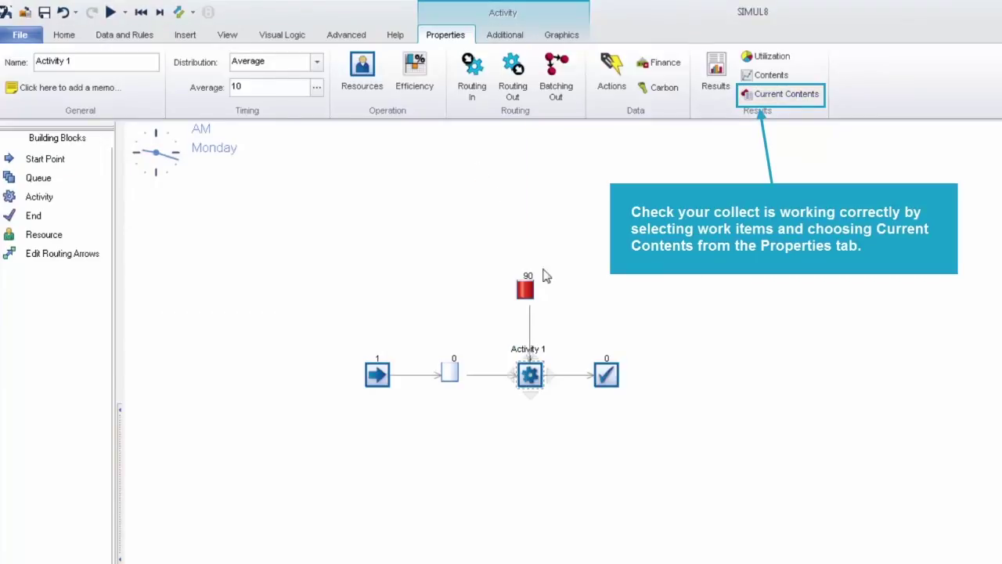
click(160, 12)
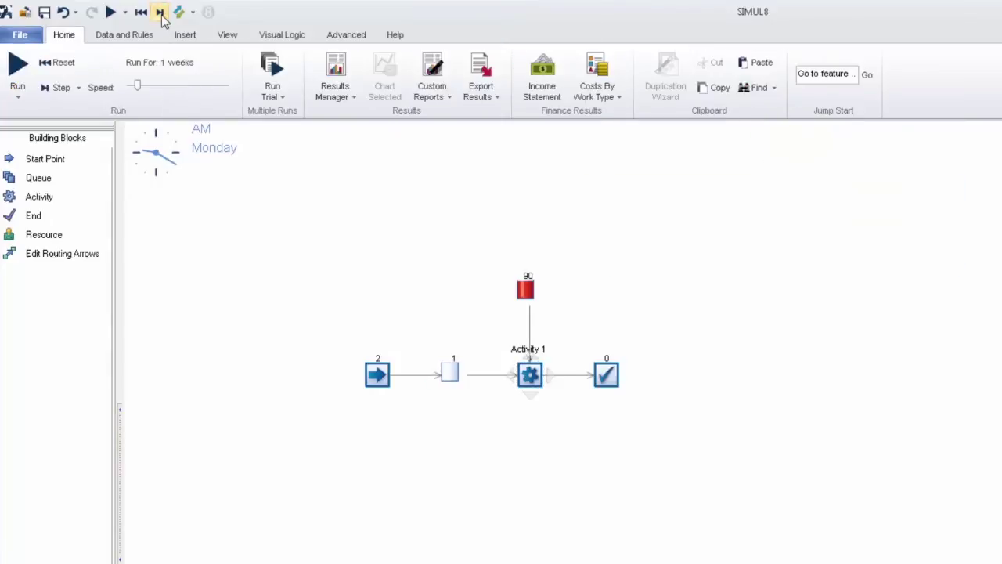
click(451, 375)
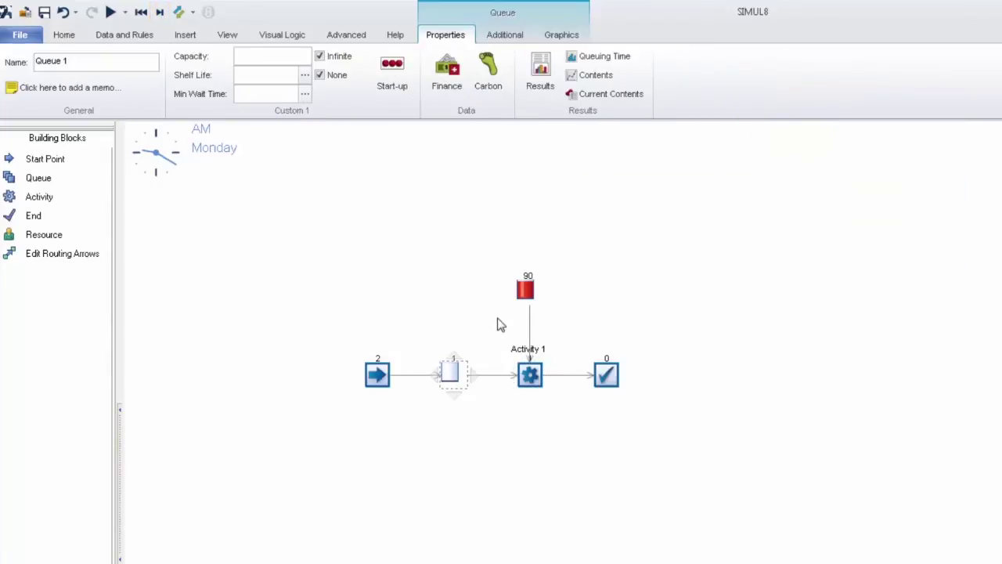
click(605, 96)
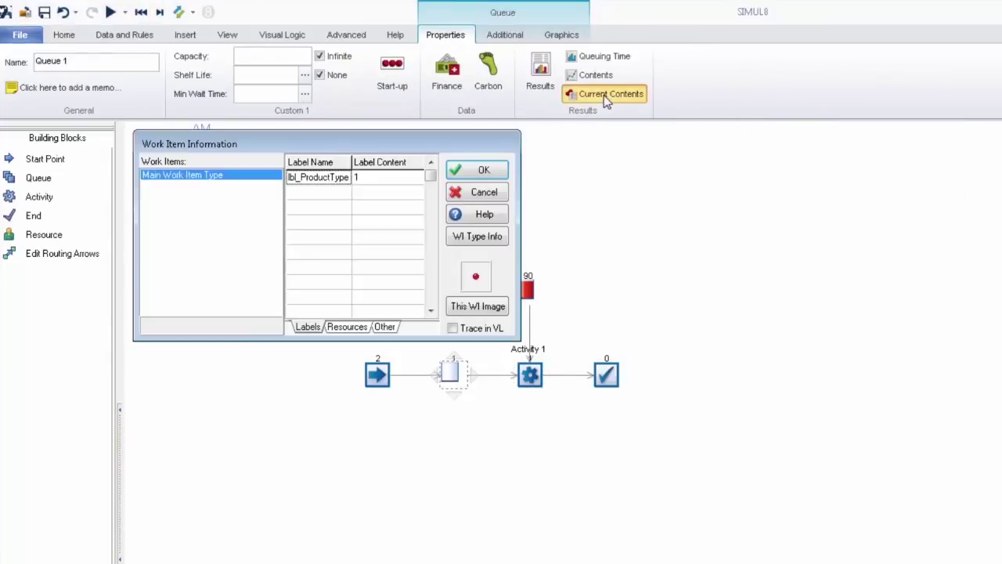
click(476, 170)
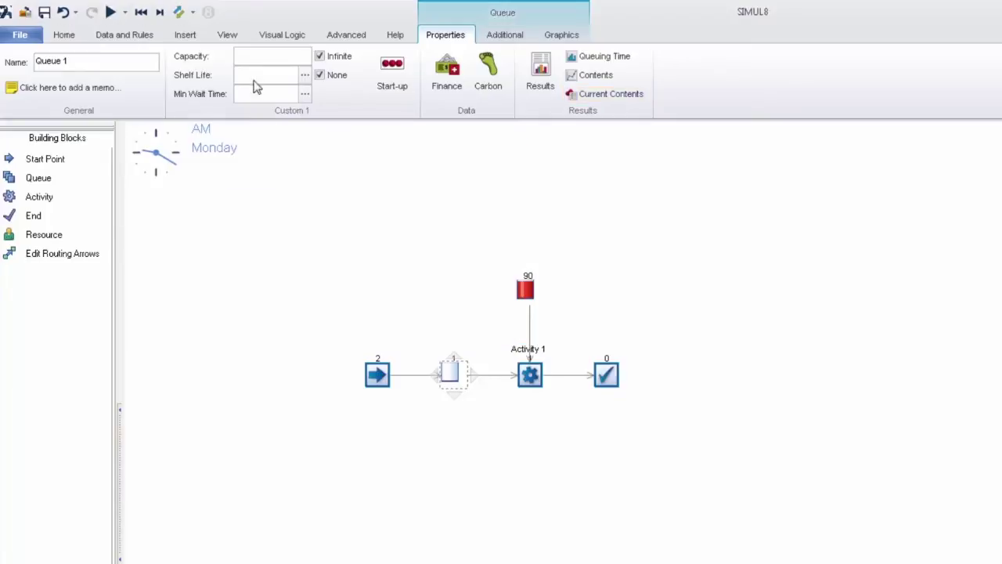
click(159, 13)
click(160, 14)
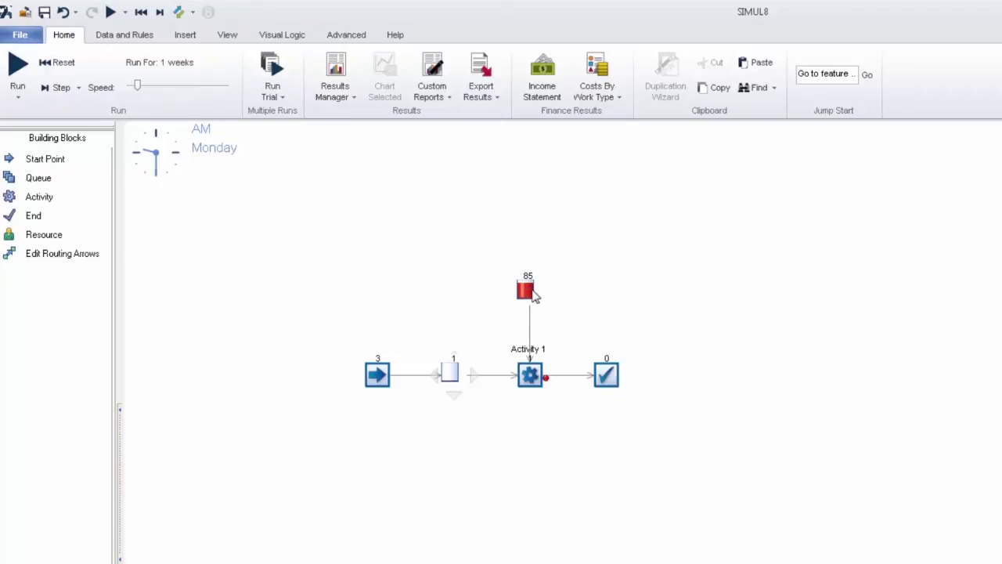
click(531, 376)
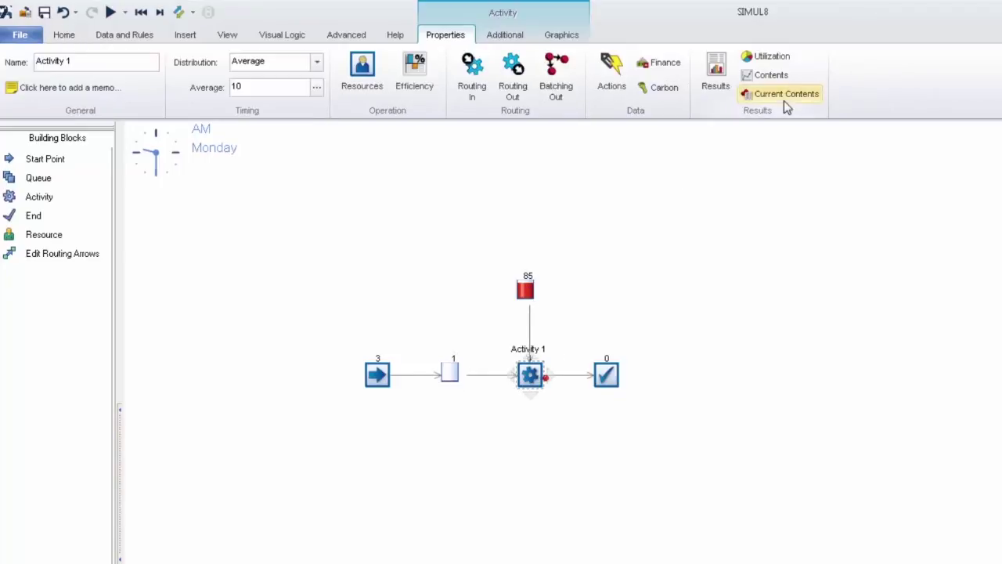
click(785, 96)
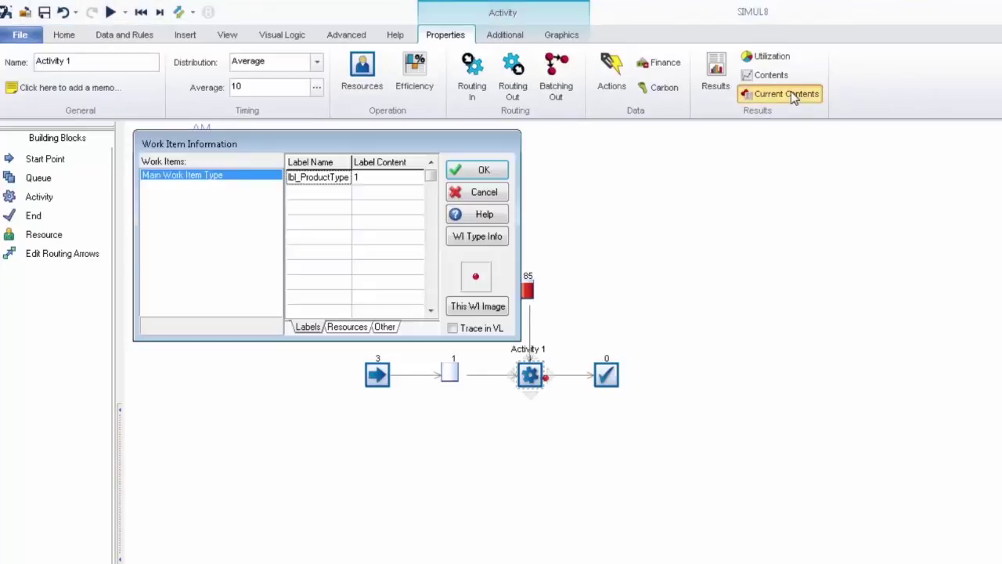
click(485, 170)
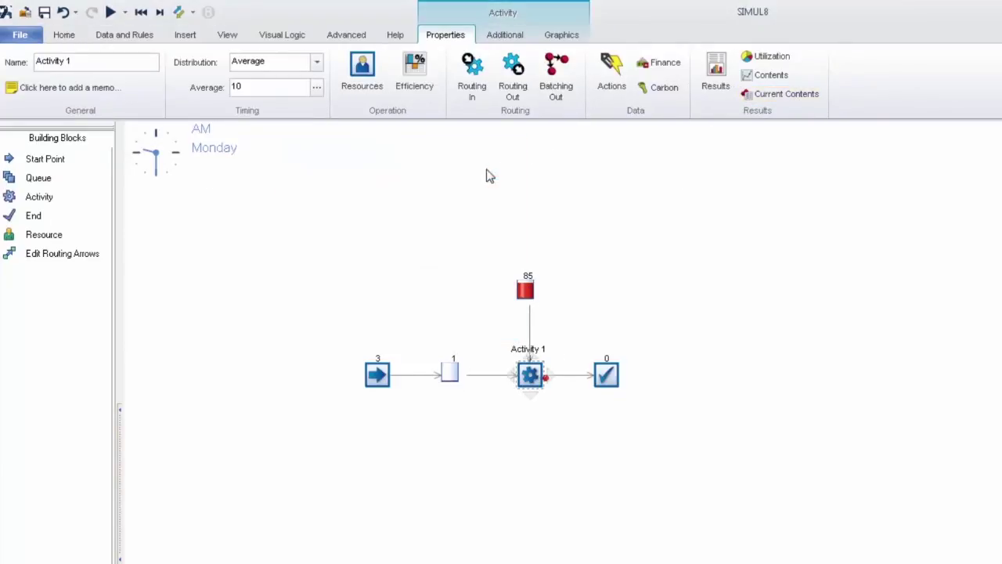
click(112, 13)
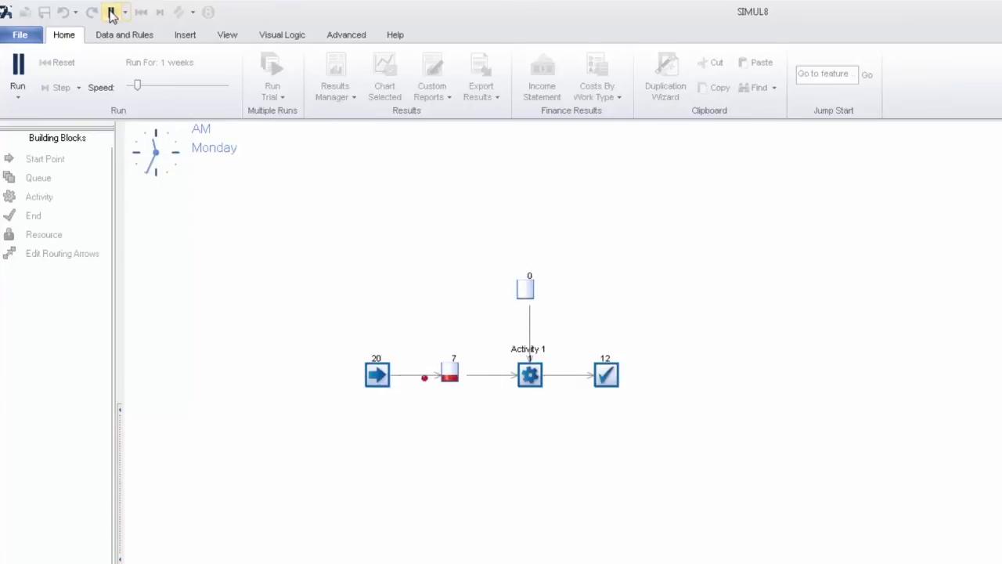
Pause and reset the simulation, then nudge Component Storage slightly left
click(111, 12)
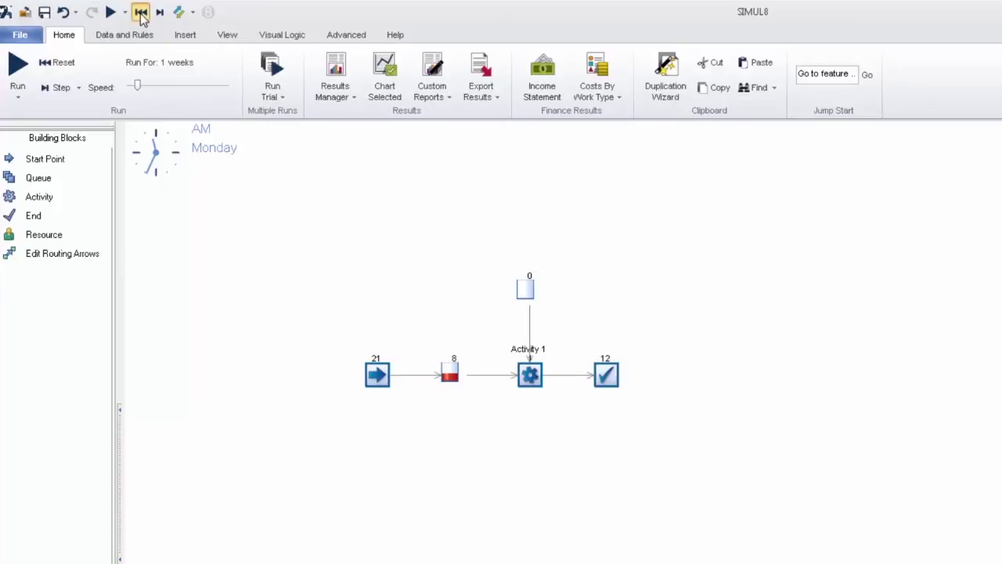
click(141, 12)
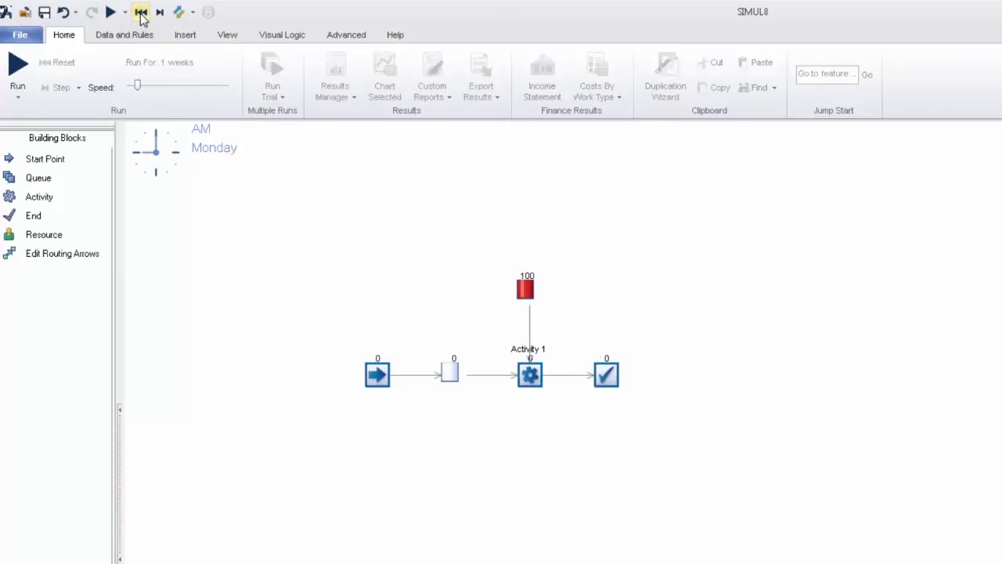
click(524, 288)
drag(483, 286, 485, 290)
Duplicate Component Storage with the Duplication Wizard using X step 60 and Y step 0
click(560, 282)
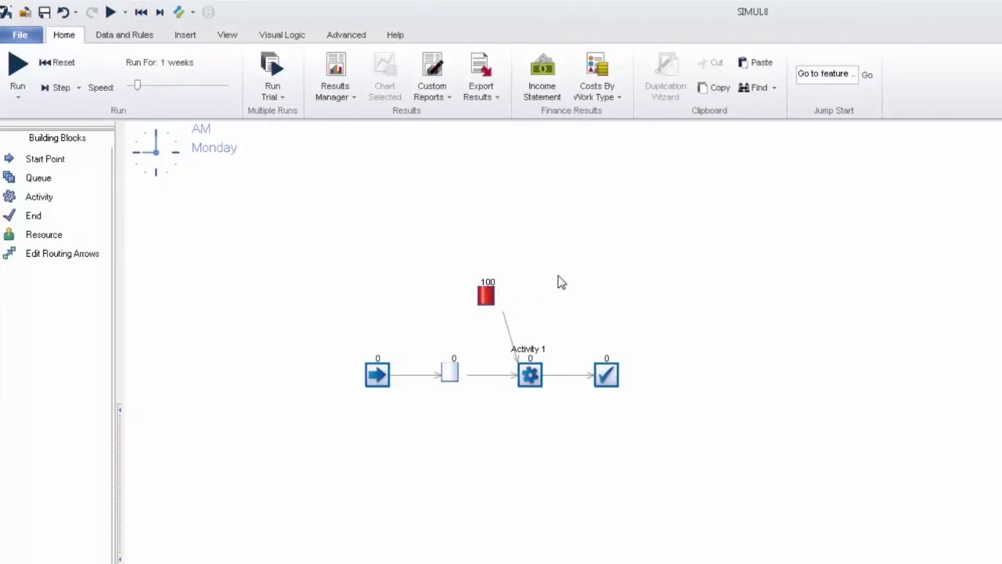
click(484, 295)
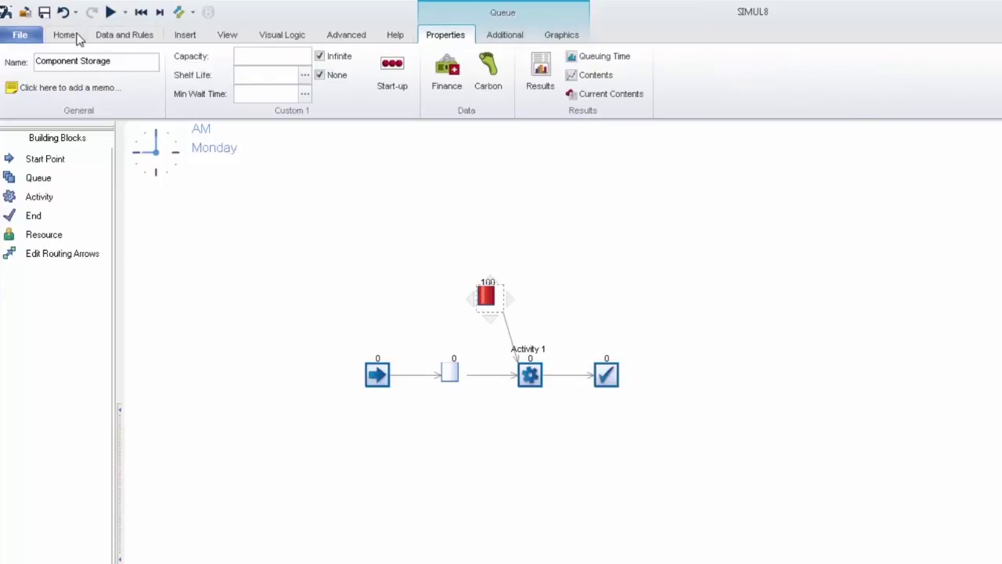
click(76, 35)
click(675, 88)
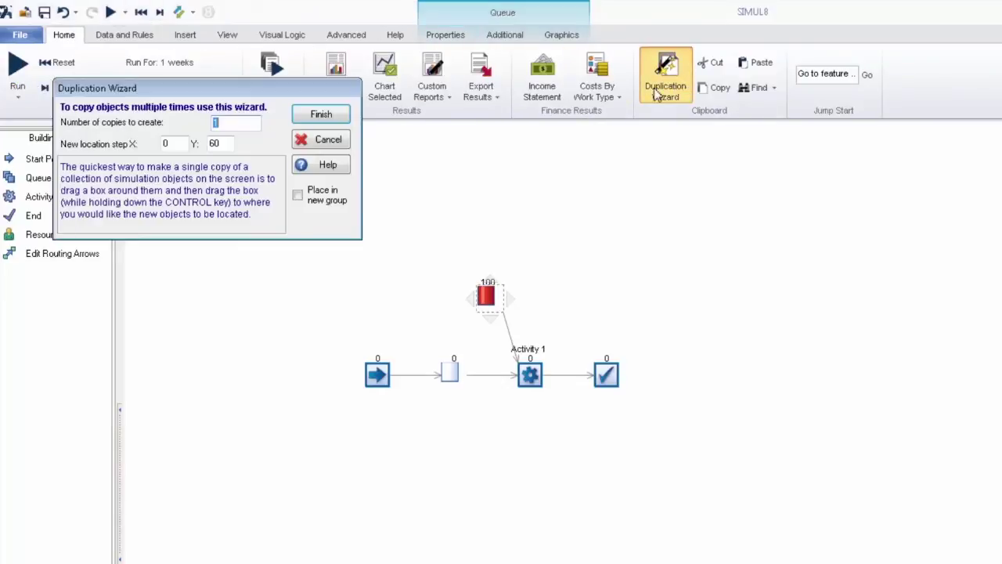
key(Tab)
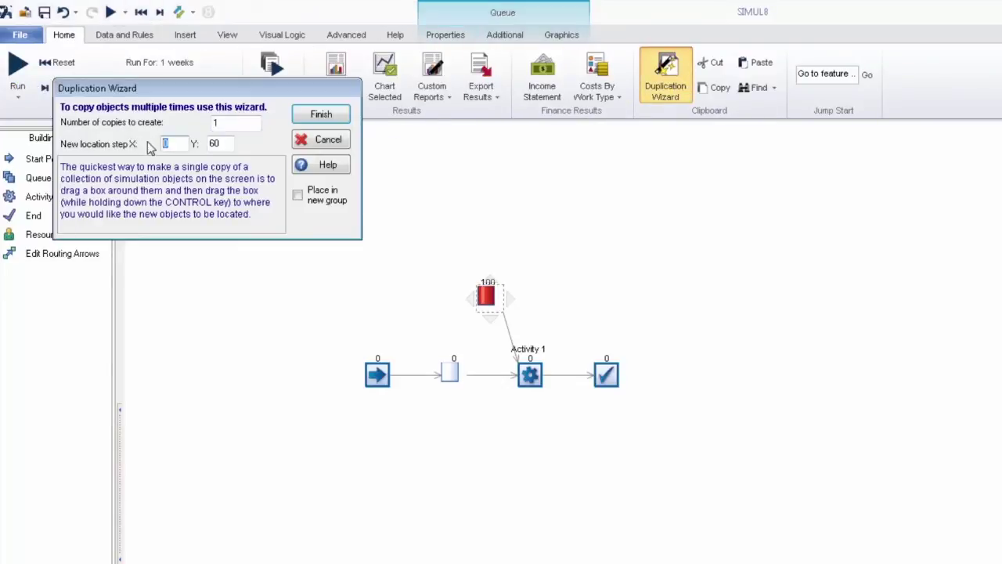
text(60)
key(Tab)
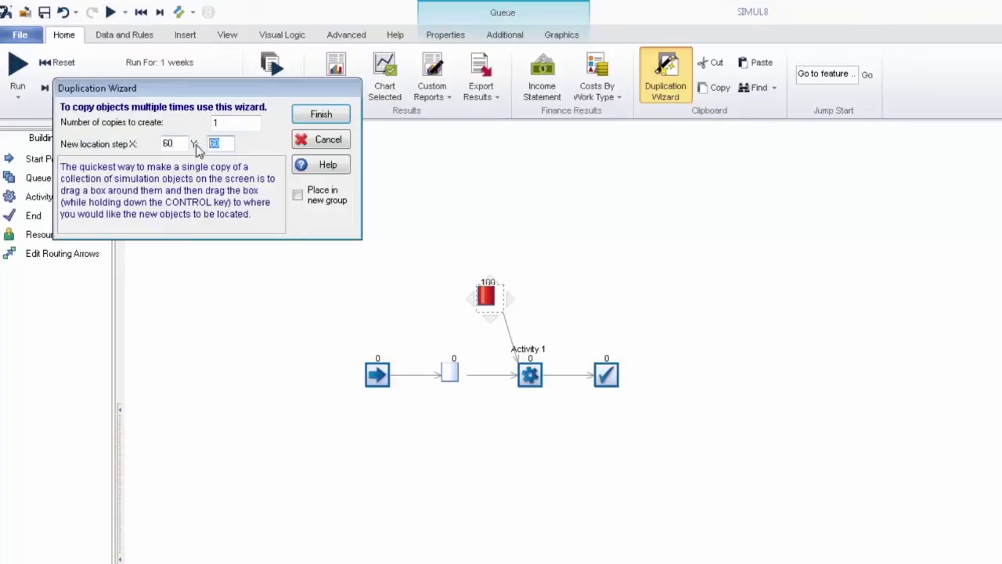
text(0)
click(321, 114)
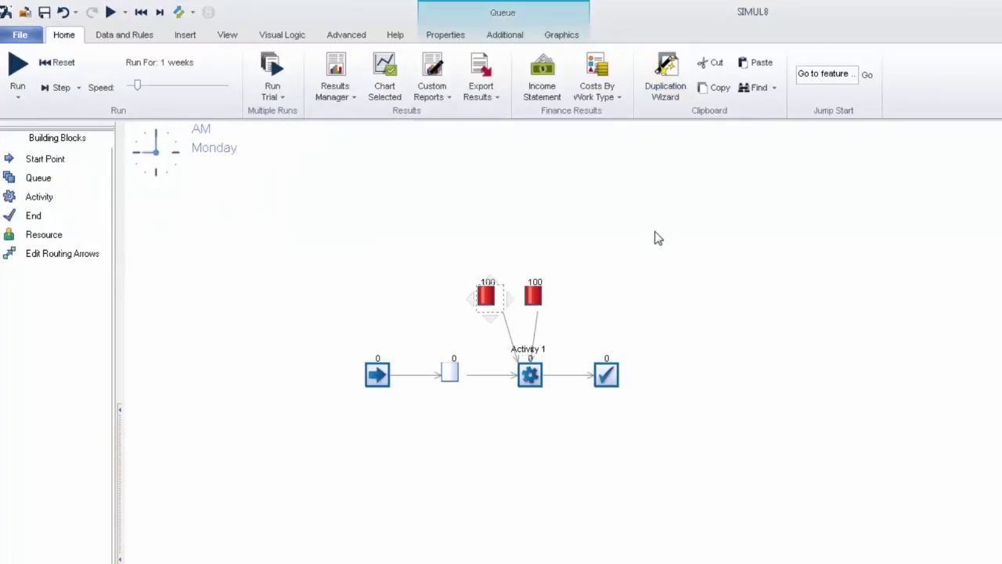
click(534, 294)
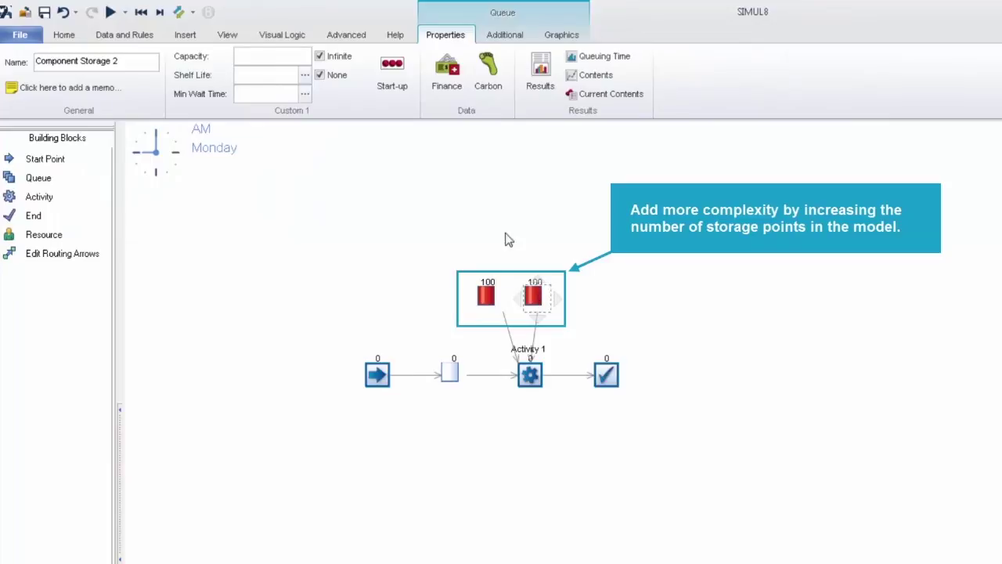
click(392, 271)
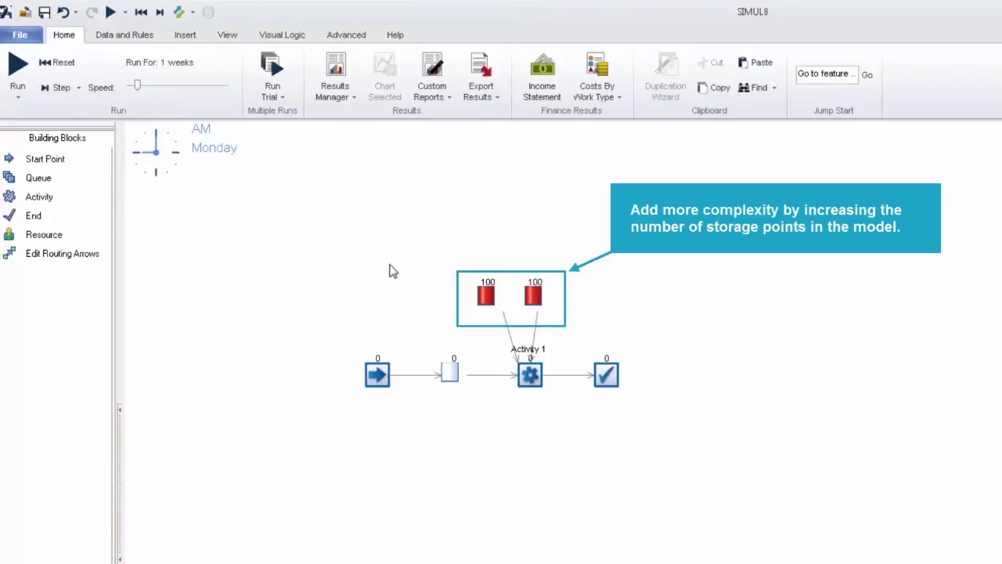
click(530, 379)
In ss_ComponentMix, add the heading 'Component Storage 2' in cell D1
click(470, 87)
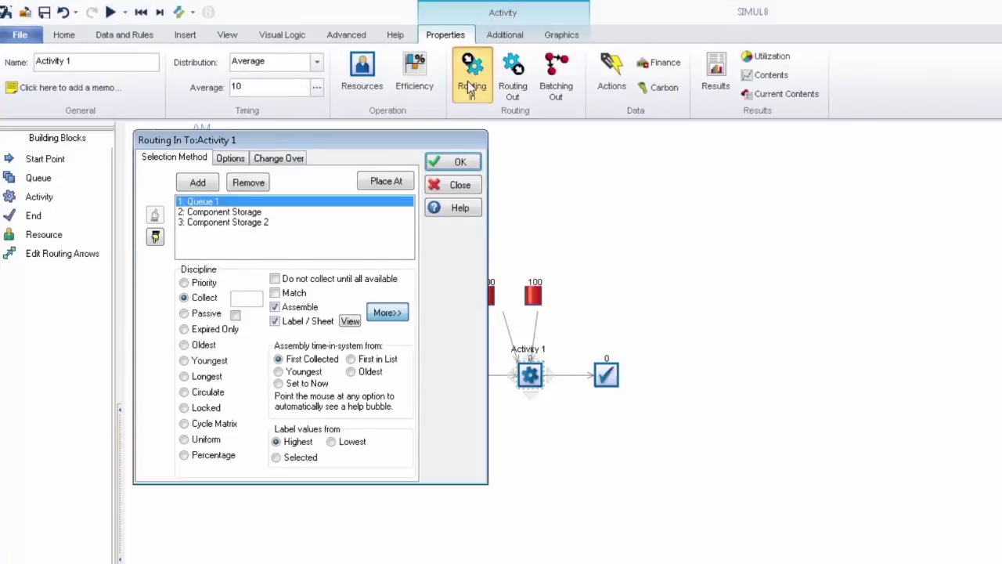
click(350, 321)
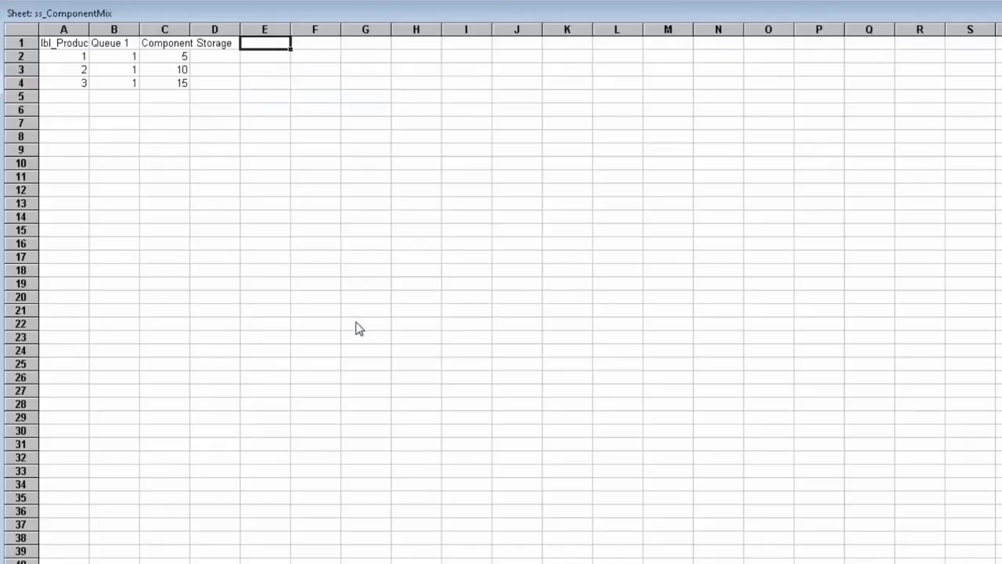
double_click(191, 25)
click(259, 45)
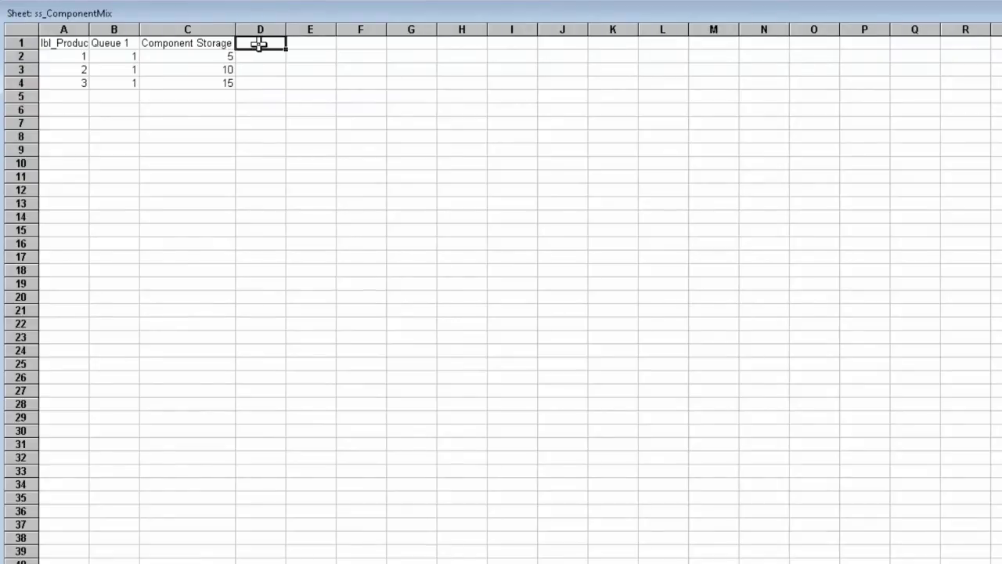
text(Component)
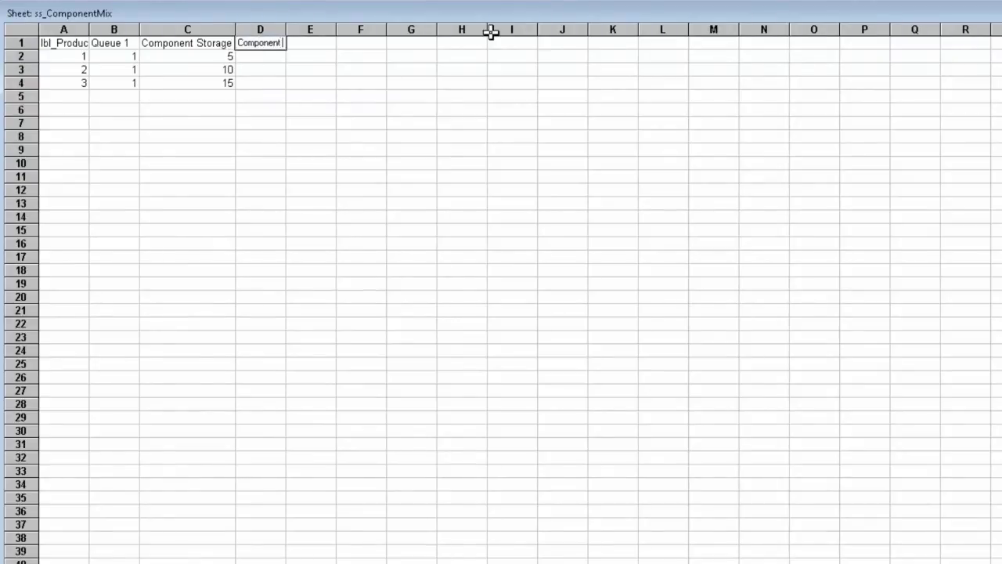
text( Storage 2)
key(Return)
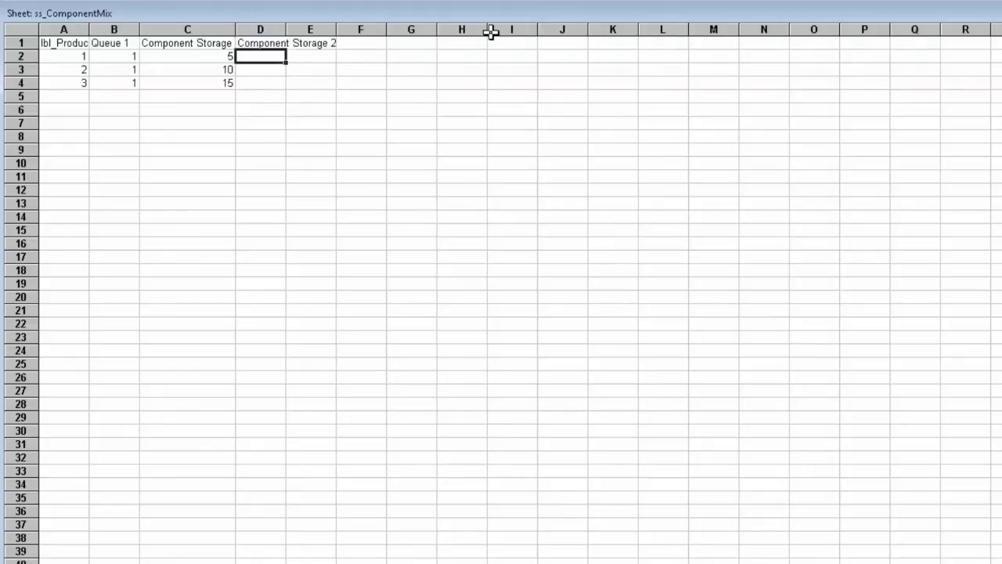
Enter 0, 0 and 5 in D2:D4 and confirm Activity 1's collection settings
text(0)
key(Return)
text(0)
key(Return)
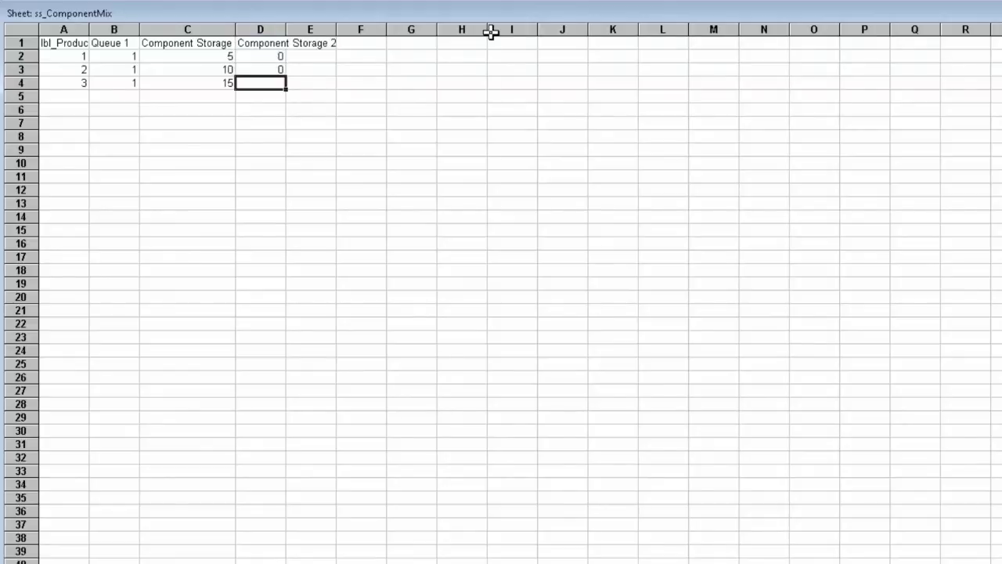
text(5)
key(Return)
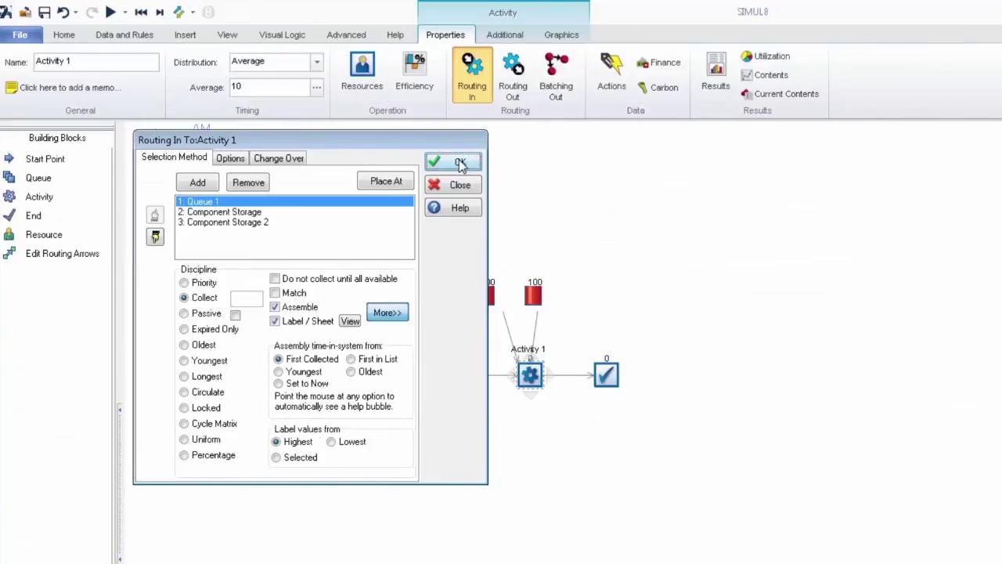
click(460, 162)
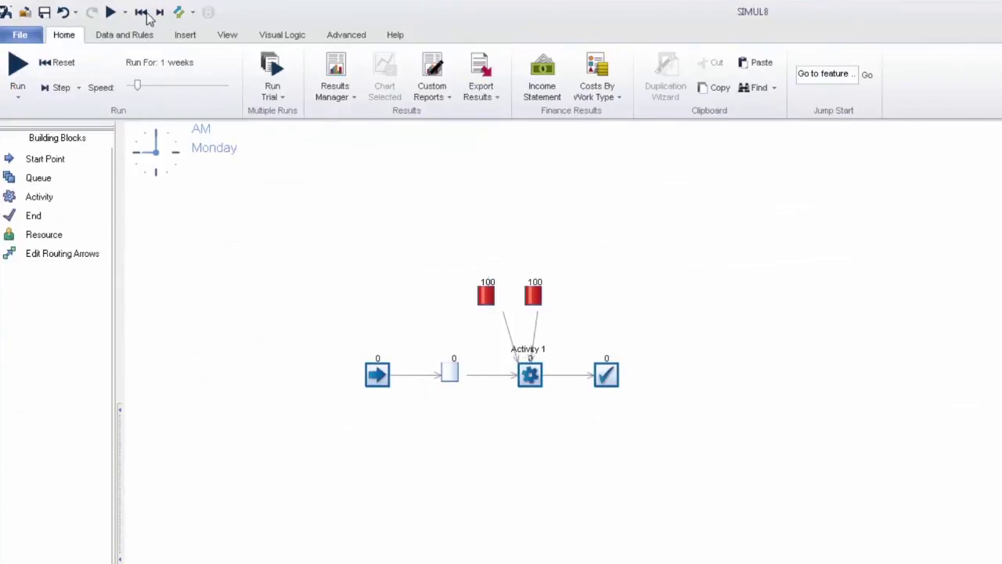
Run the simulation with both storages feeding Activity 1
click(111, 14)
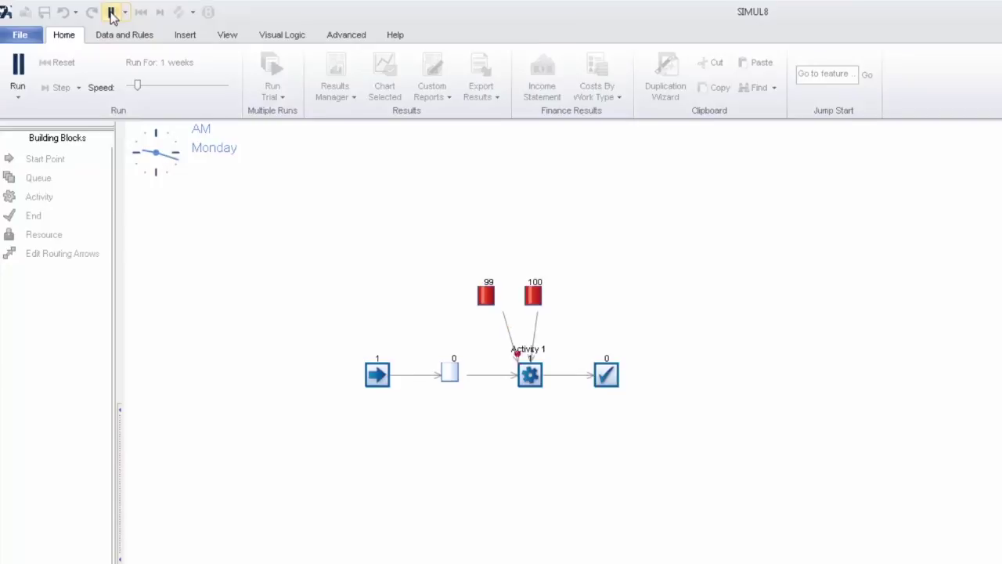